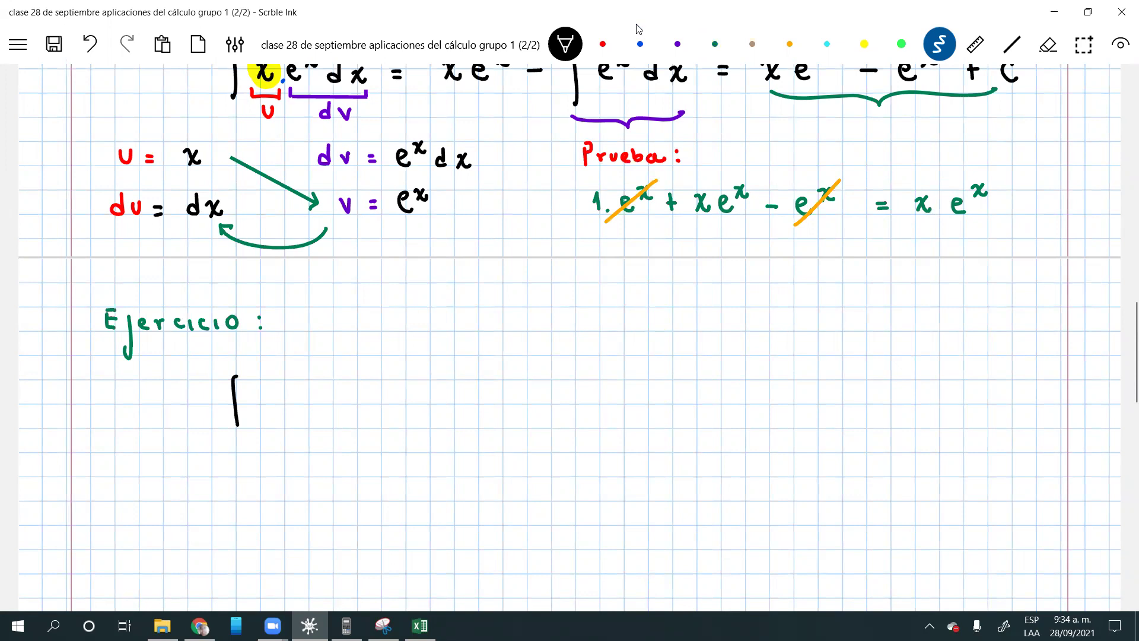
Handwrite x² · eˣ dx = in black after the integral sign under "Ejercicio:".
{"action": "left_click", "coordinate": [300, 413]}
{"action": "mouse_move", "coordinate": [338, 387]}
{"action": "left_mouse_down"}
{"action": "mouse_move", "coordinate": [352, 396]}
{"action": "mouse_move", "coordinate": [342, 394]}
{"action": "left_mouse_up"}
{"action": "left_click_drag", "start_coordinate": [378, 406], "coordinate": [380, 414]}
{"action": "key", "text": "ctrl+z"}
{"action": "key", "text": "ctrl+z"}
{"action": "mouse_move", "coordinate": [390, 404]}
{"action": "left_mouse_down"}
{"action": "mouse_move", "coordinate": [406, 416]}
{"action": "mouse_move", "coordinate": [394, 416]}
{"action": "mouse_move", "coordinate": [435, 405]}
{"action": "left_mouse_up"}
{"action": "left_click_drag", "start_coordinate": [426, 409], "coordinate": [436, 409]}
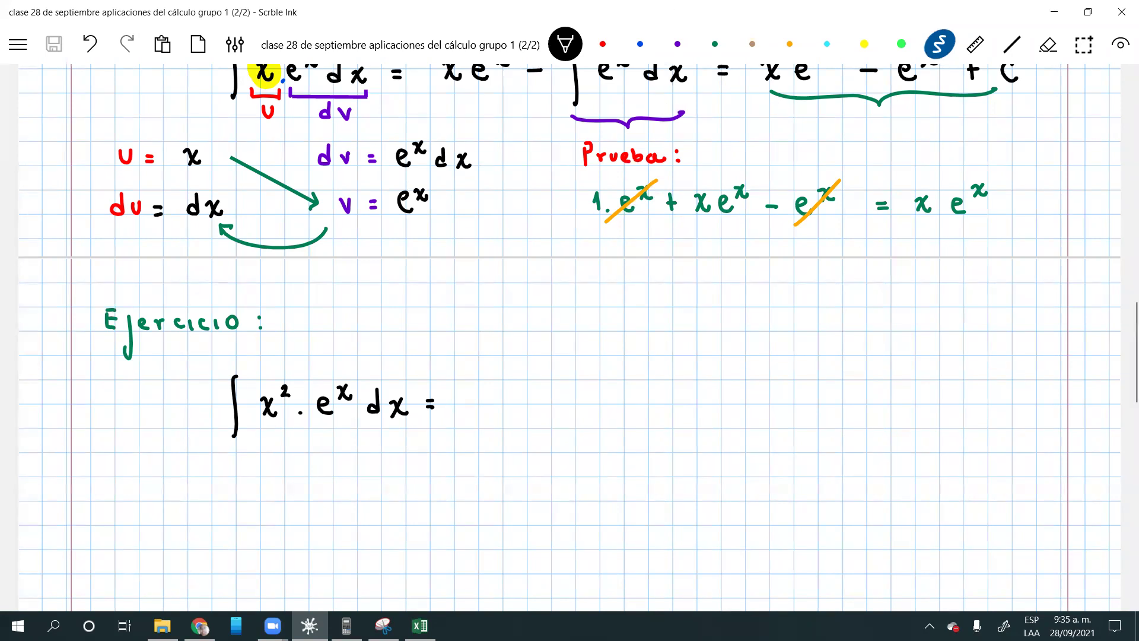
Switch to the Excel attendance workbook and append "28 sep" to the absence dates of student number 2 in cell G6.
{"action": "key", "text": "alt+Tab"}
{"action": "scroll", "coordinate": [718, 249], "scroll_direction": "up", "scroll_amount": 3}
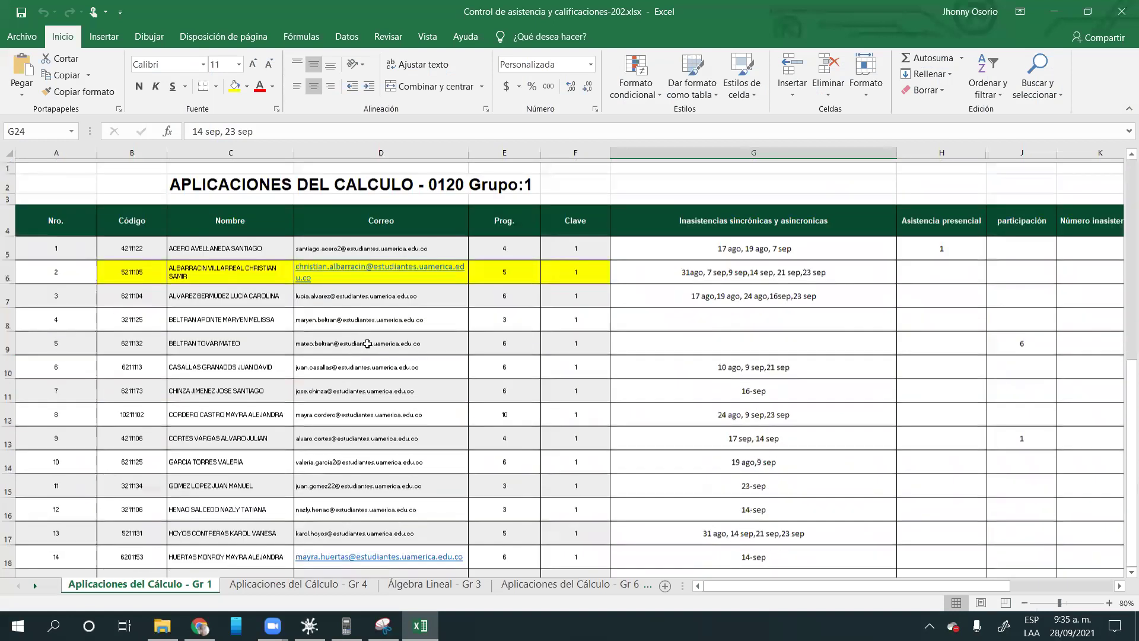
{"action": "left_click", "coordinate": [717, 248]}
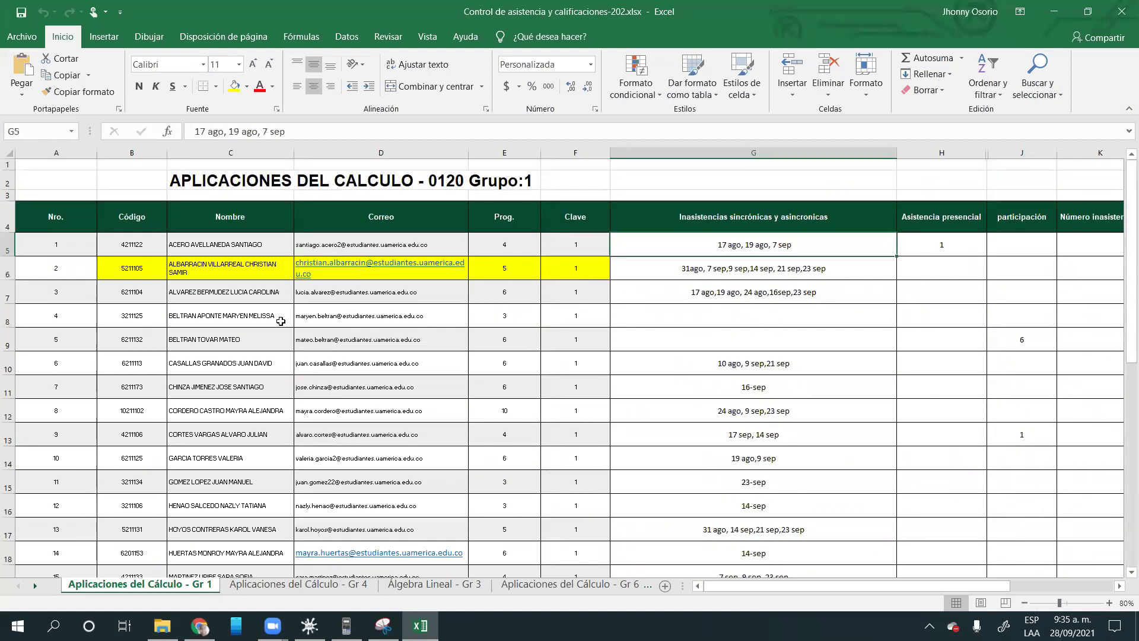
{"action": "left_click", "coordinate": [245, 237]}
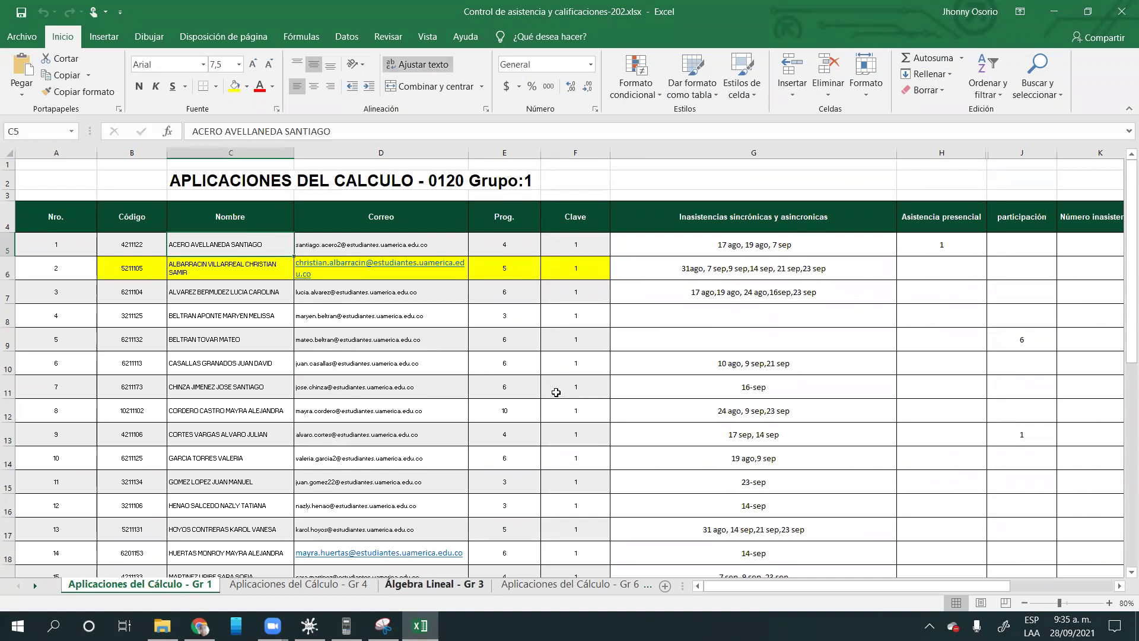
{"action": "scroll", "coordinate": [630, 366], "scroll_direction": "down", "scroll_amount": 5}
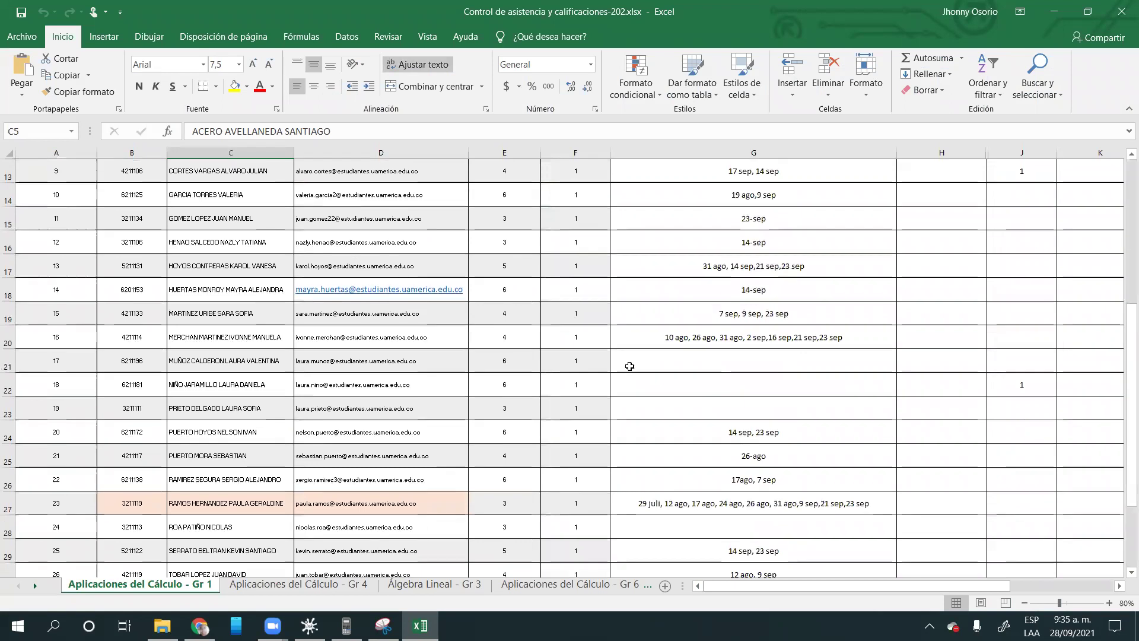
{"action": "scroll", "coordinate": [629, 366], "scroll_direction": "up", "scroll_amount": 5}
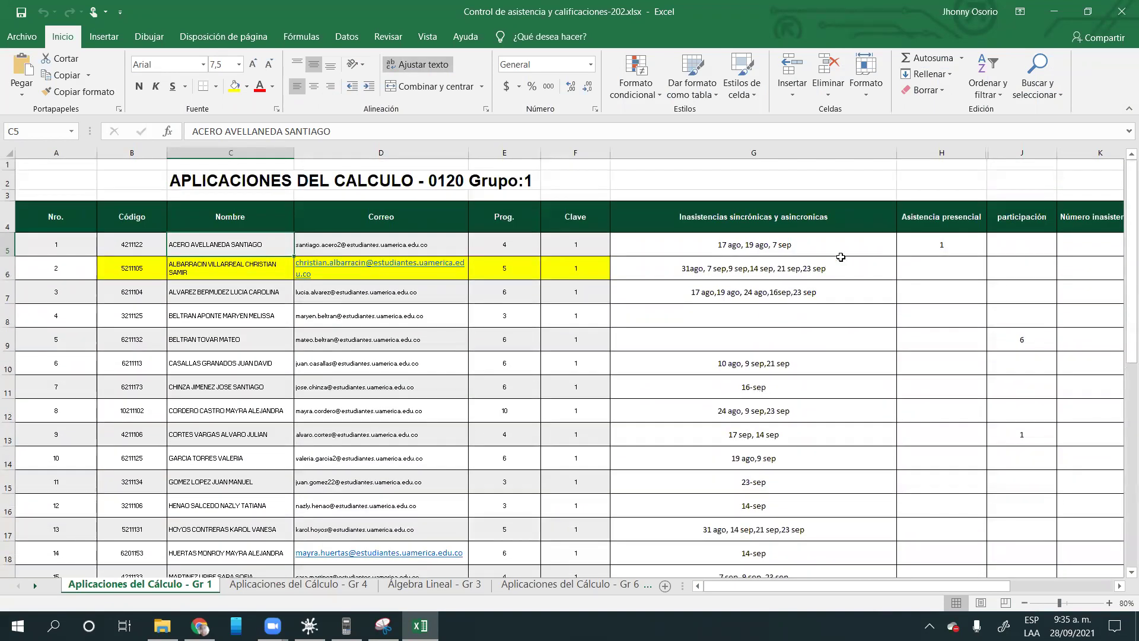
{"action": "left_click", "coordinate": [840, 261]}
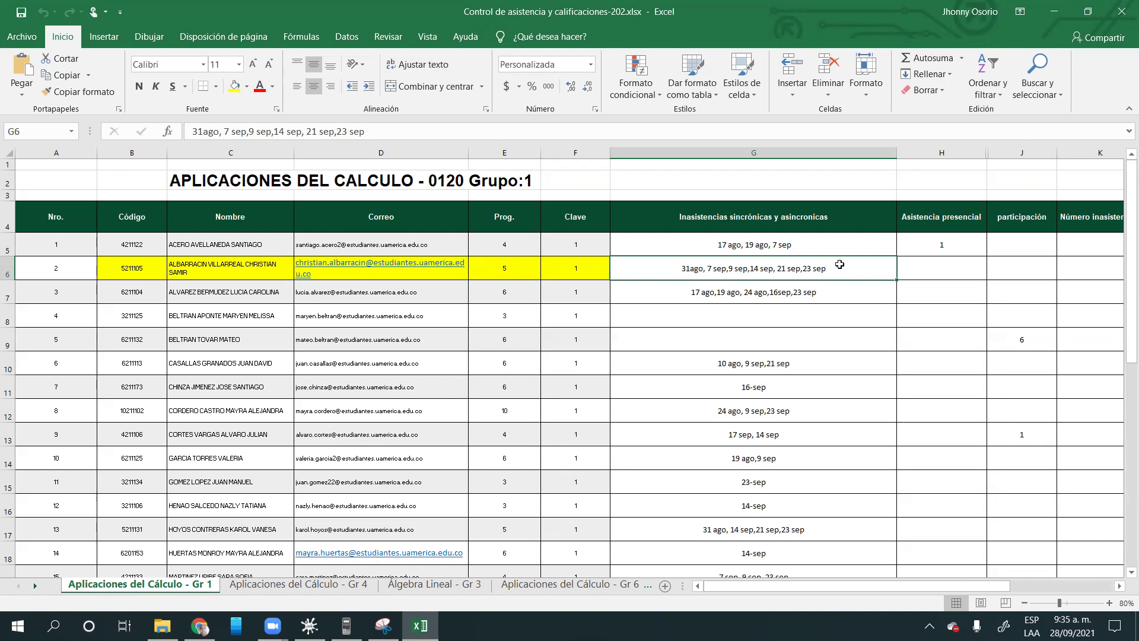
{"action": "double_click", "coordinate": [840, 265]}
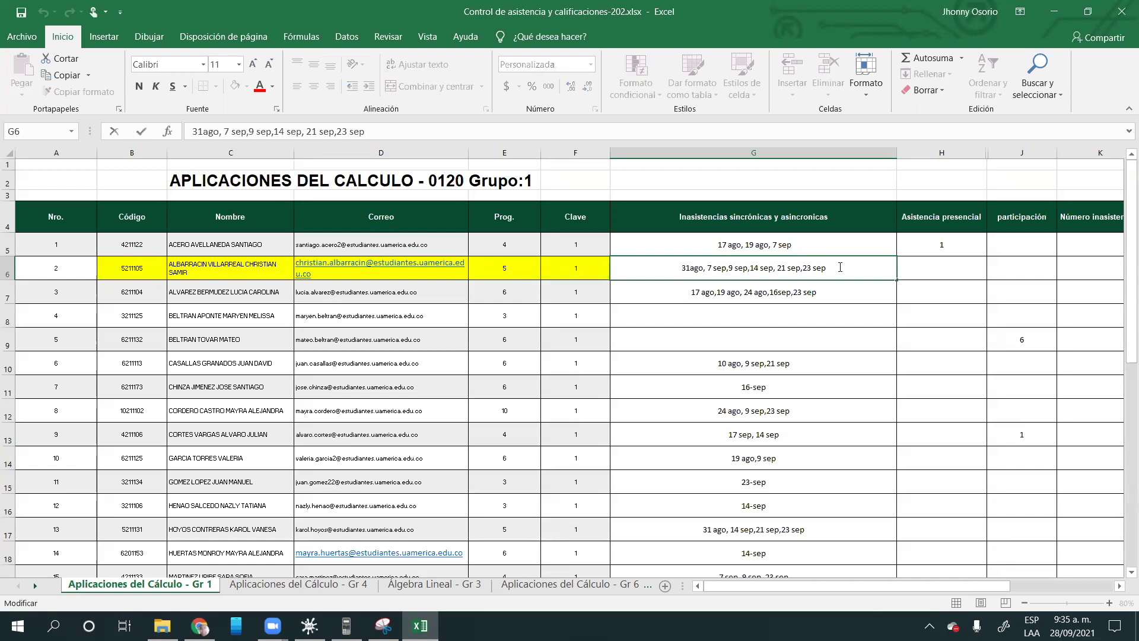
{"action": "type", "text": ",28 se"}
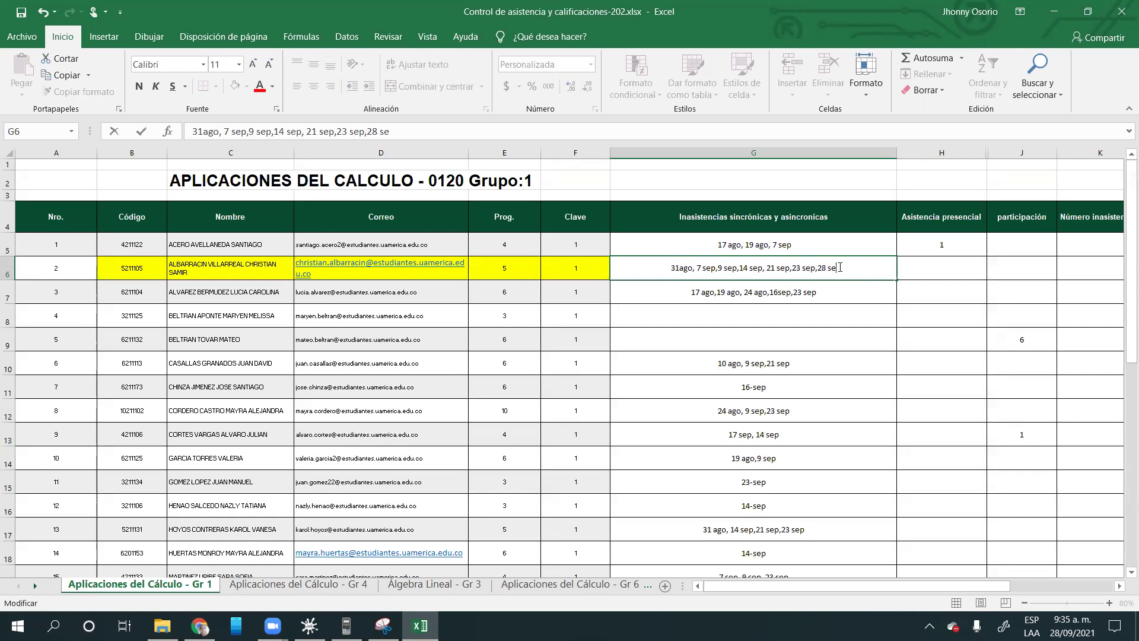
{"action": "type", "text": "p"}
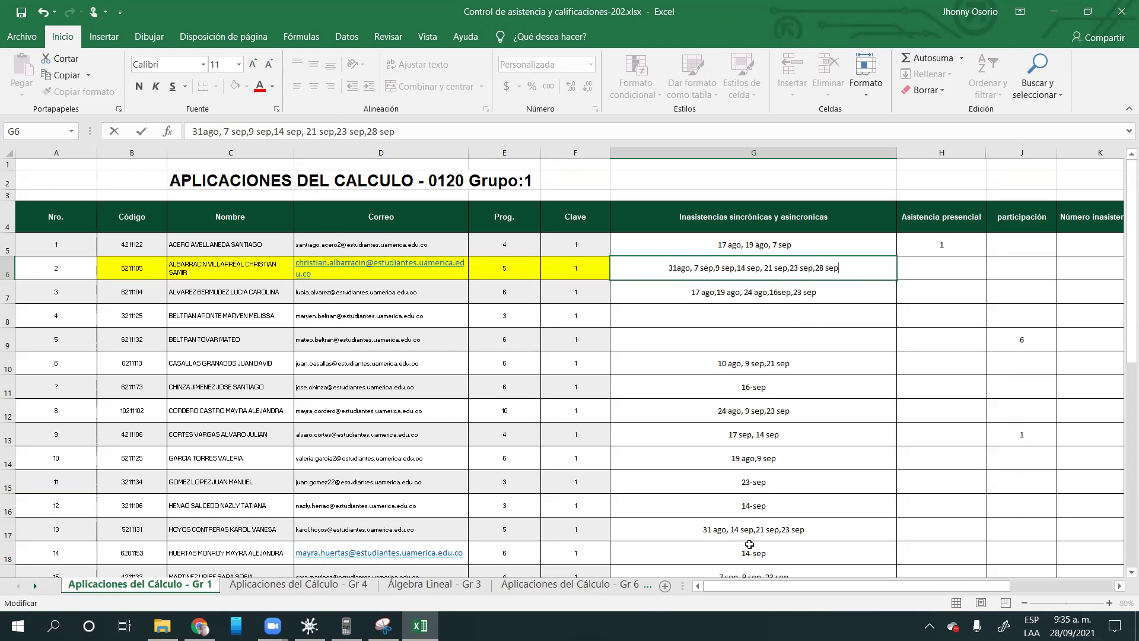
Append "28 sep" to the absence dates of student number 3 in cell G7.
{"action": "double_click", "coordinate": [855, 290]}
{"action": "type", "text": ","}
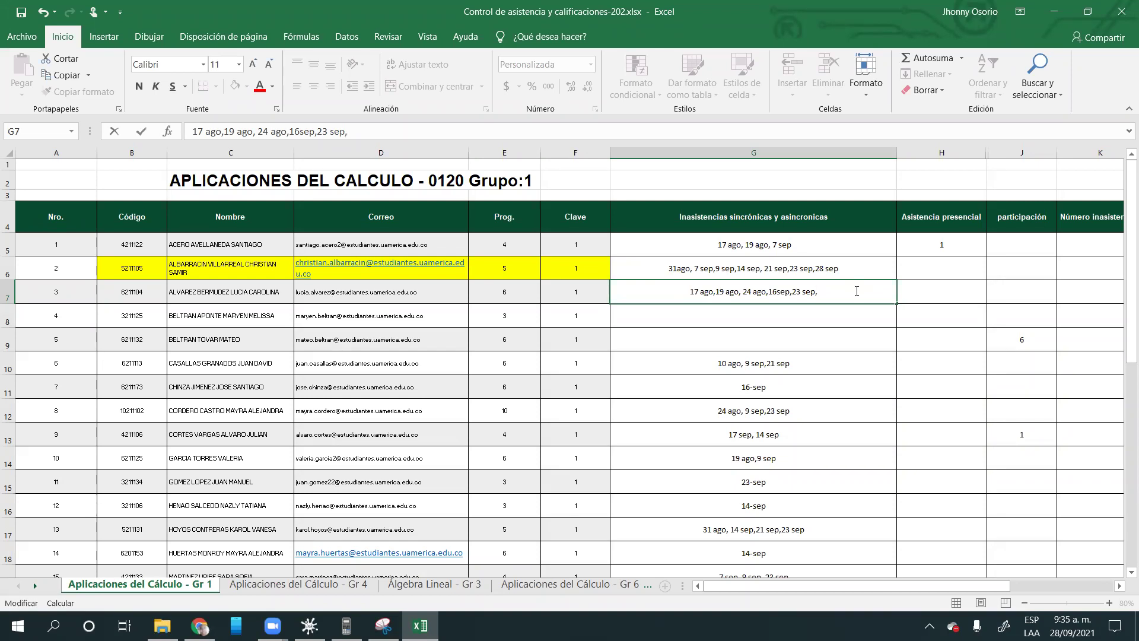
{"action": "type", "text": "28 sep"}
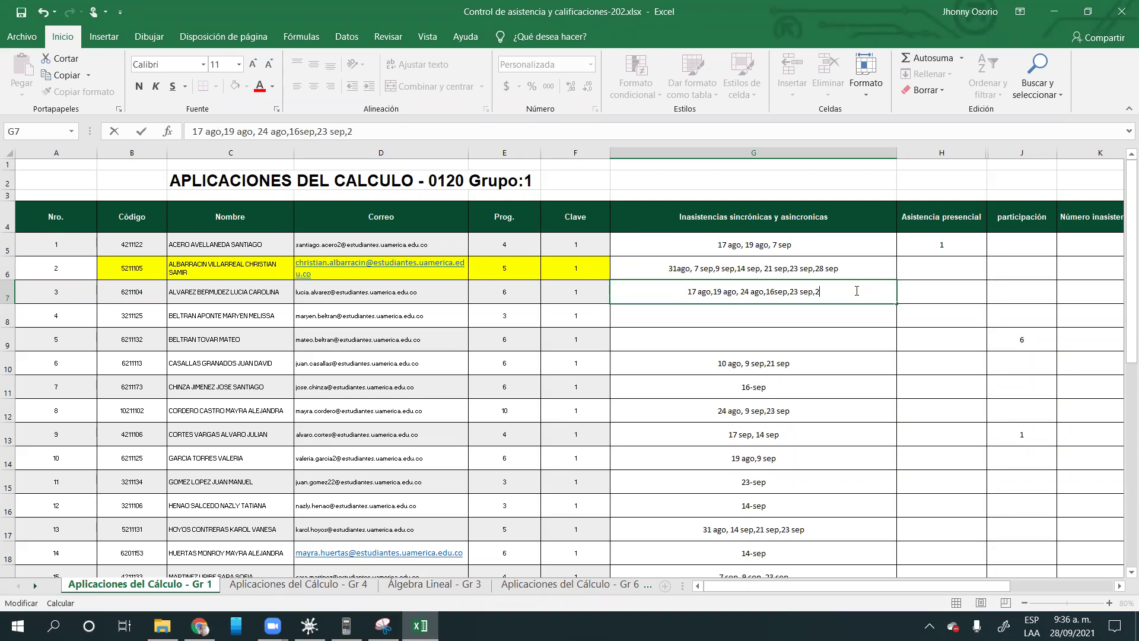
Continue the roll call from student number 4 and append "28 sep" to student number 9's absence dates in cell G13.
{"action": "left_click", "coordinate": [794, 310]}
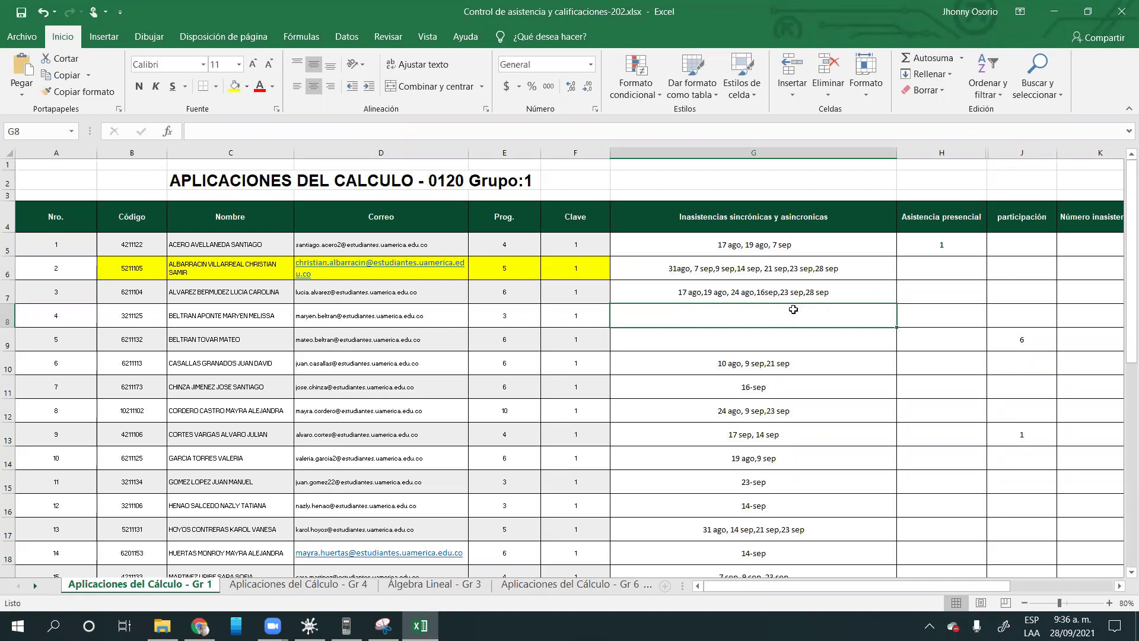
{"action": "left_click", "coordinate": [760, 341]}
{"action": "left_click", "coordinate": [819, 364]}
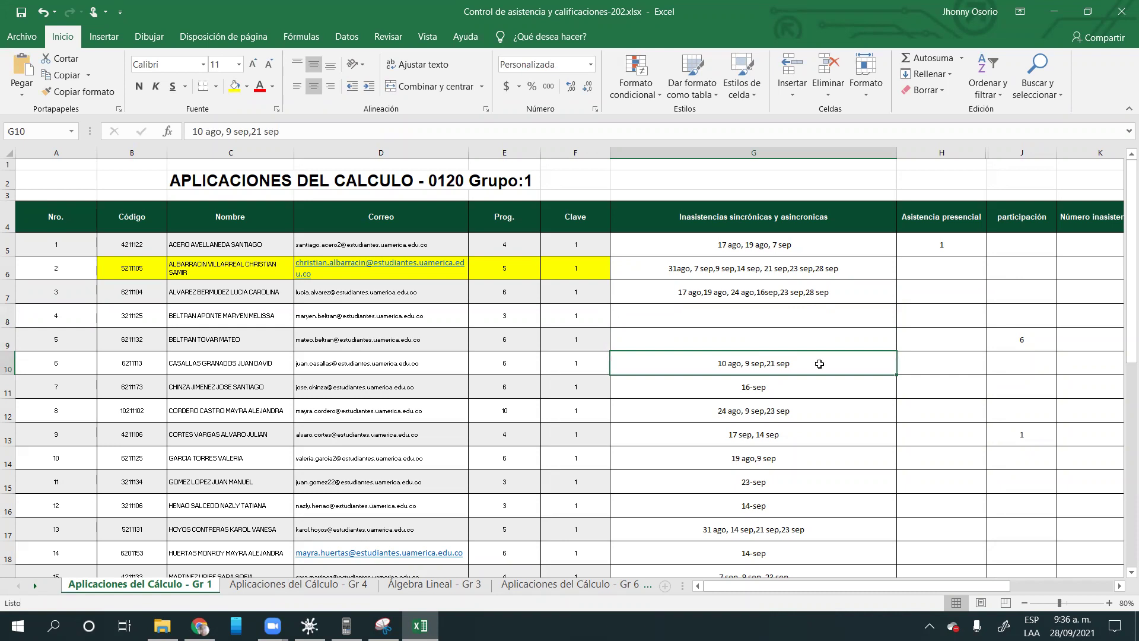
{"action": "left_click", "coordinate": [809, 391]}
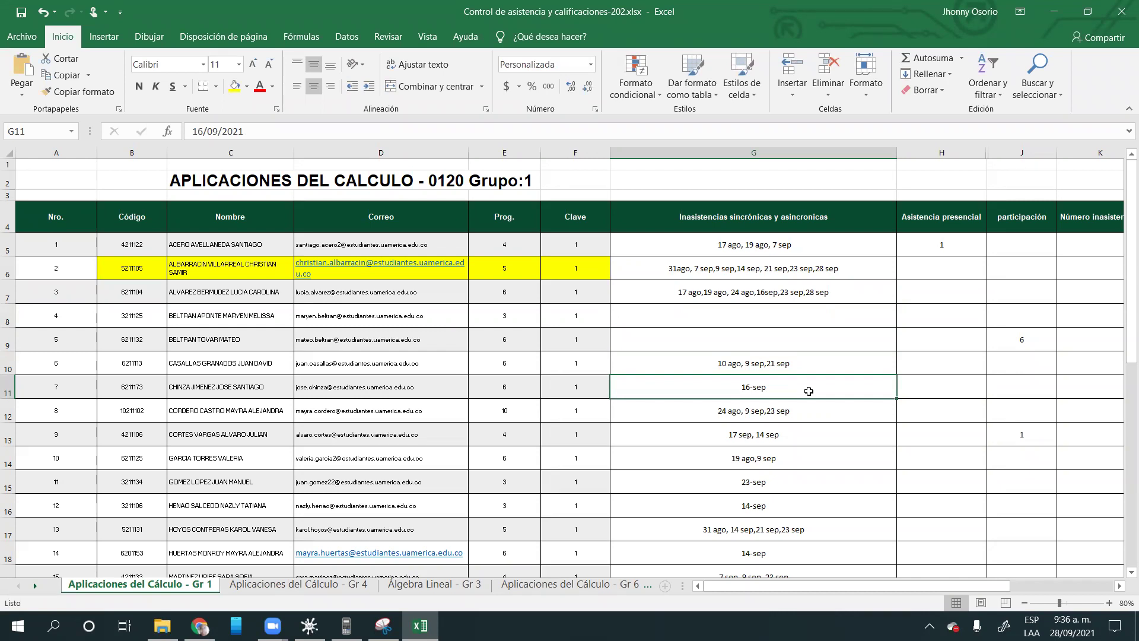
{"action": "left_click", "coordinate": [780, 439]}
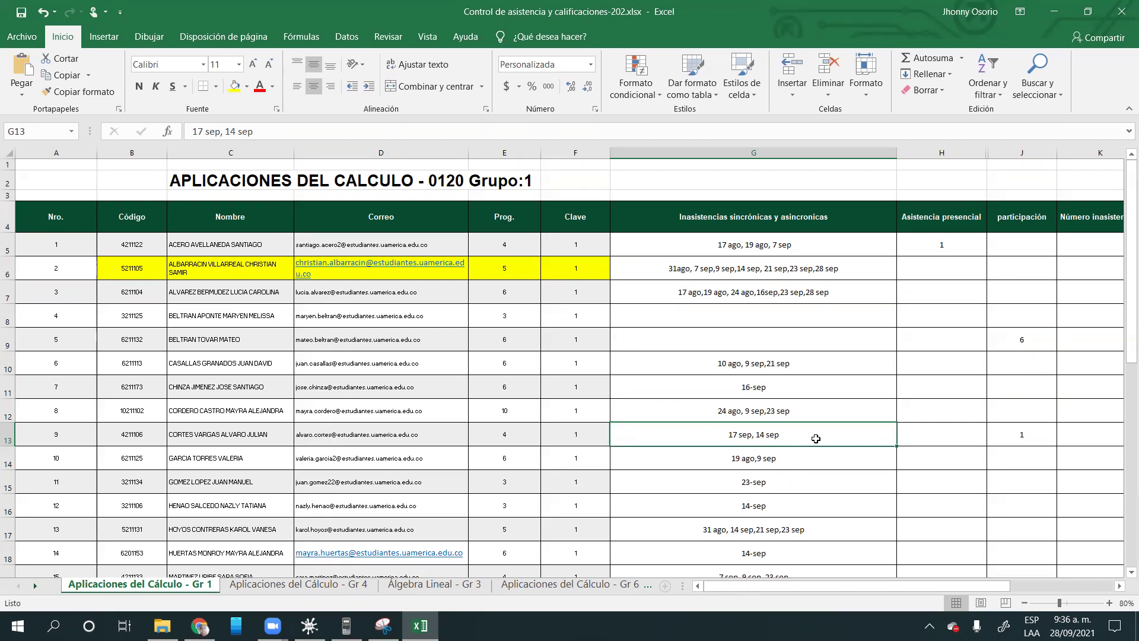
{"action": "double_click", "coordinate": [816, 440]}
{"action": "type", "text": ",28"}
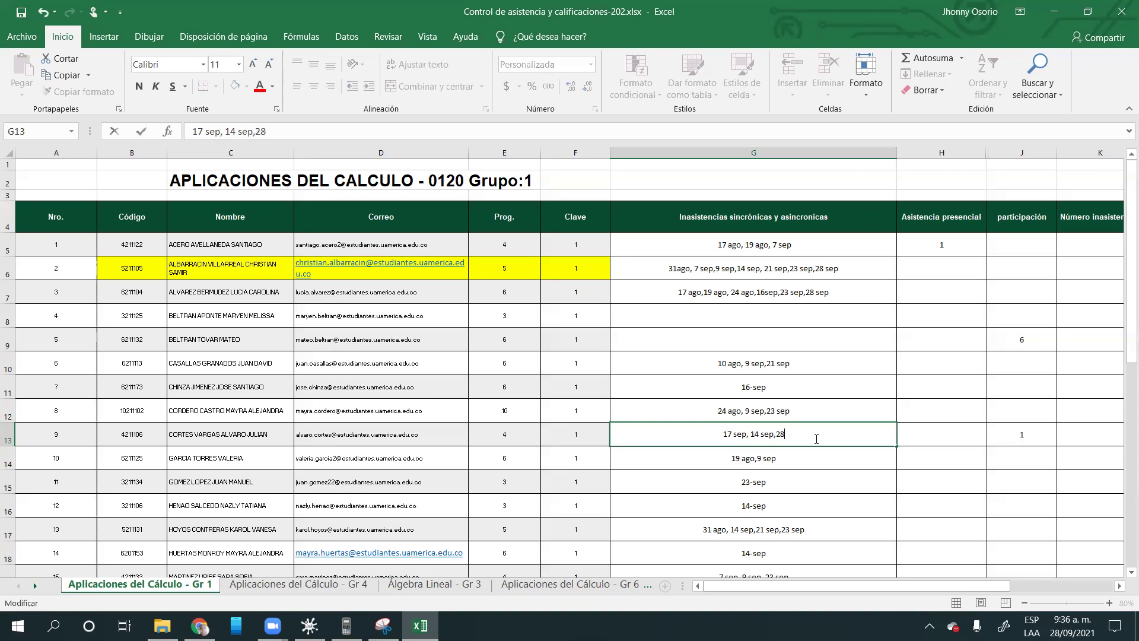
{"action": "type", "text": " sep"}
Append "28 sep" to the absence dates of student number 10 in cell G14.
{"action": "left_click", "coordinate": [807, 458]}
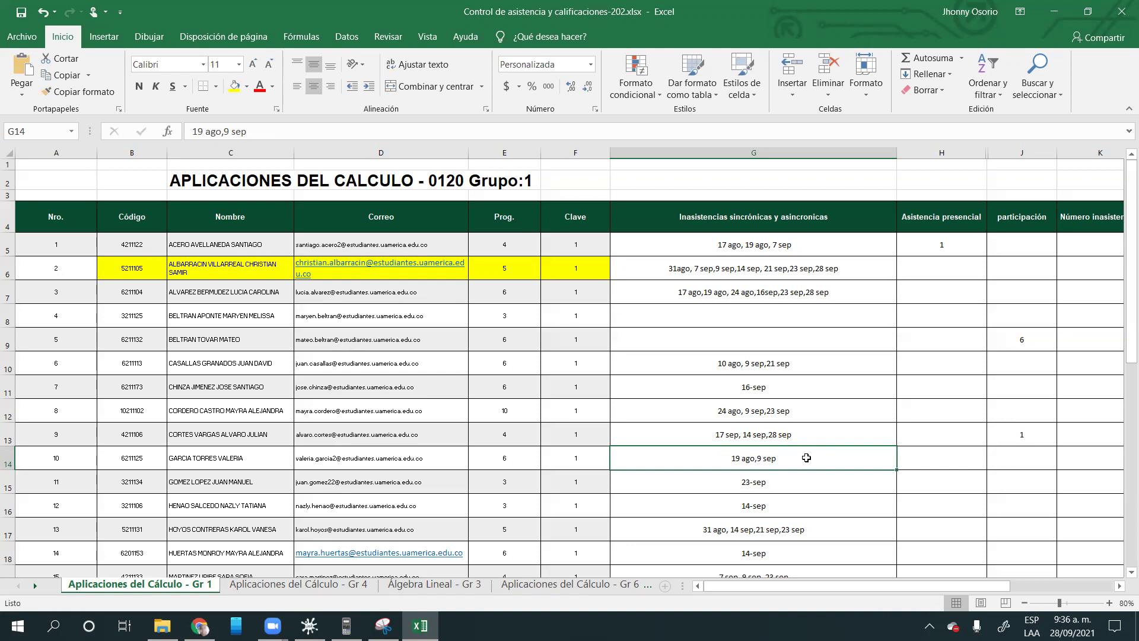
{"action": "double_click", "coordinate": [807, 458]}
{"action": "type", "text": ",28 sep"}
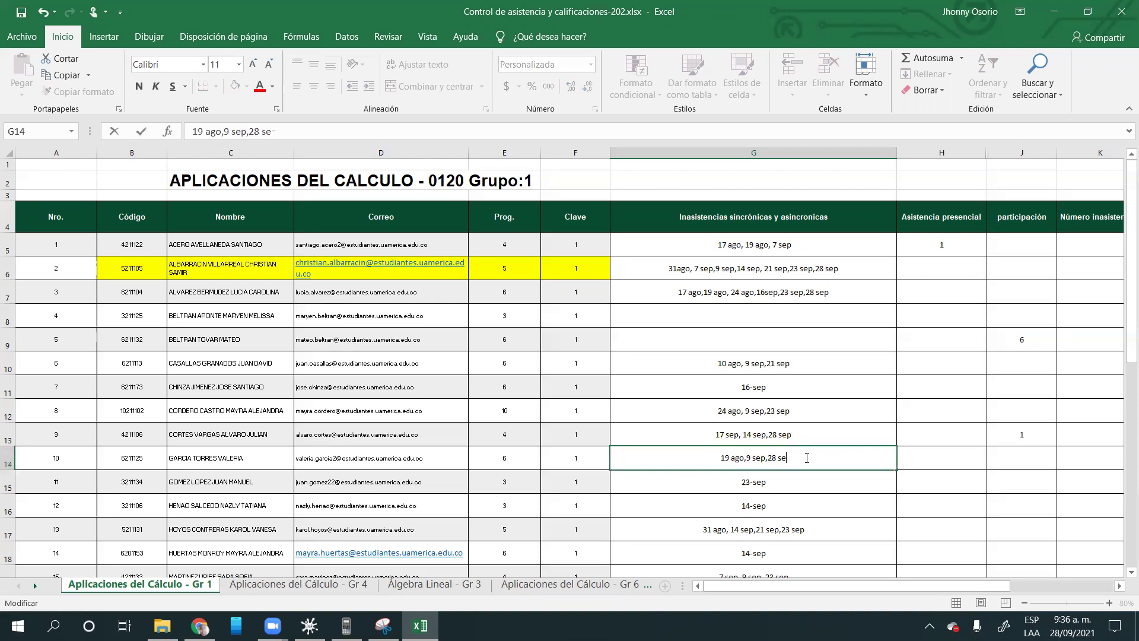
Continue the roll call from student number 11 and append "28 sep" to student number 13's absence dates in cell G17.
{"action": "left_click", "coordinate": [787, 487]}
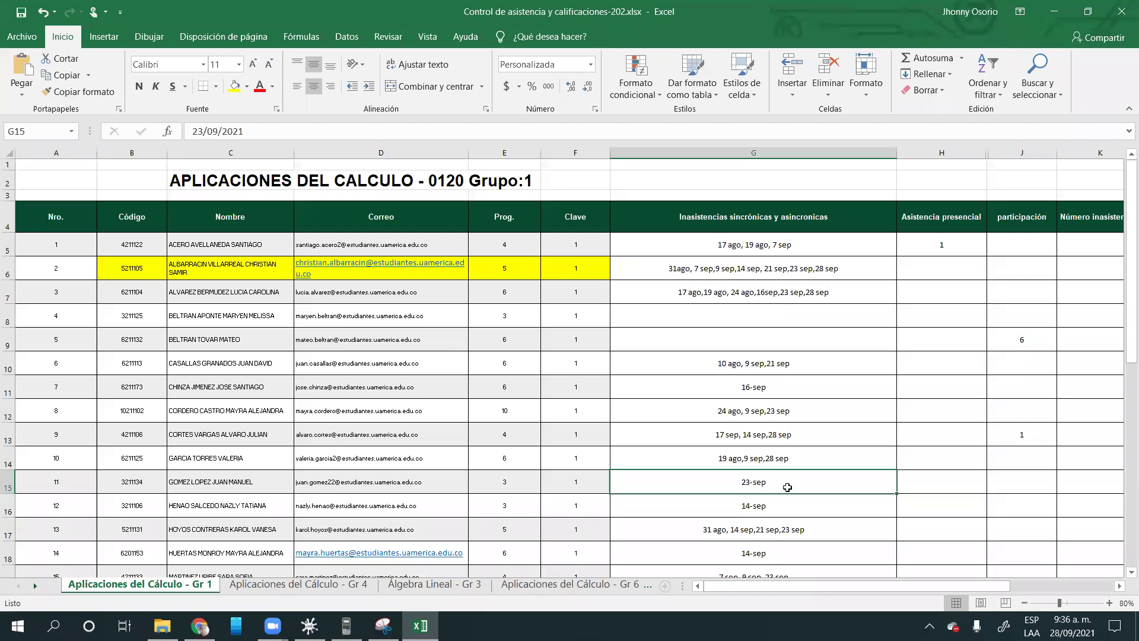
{"action": "left_click", "coordinate": [787, 507]}
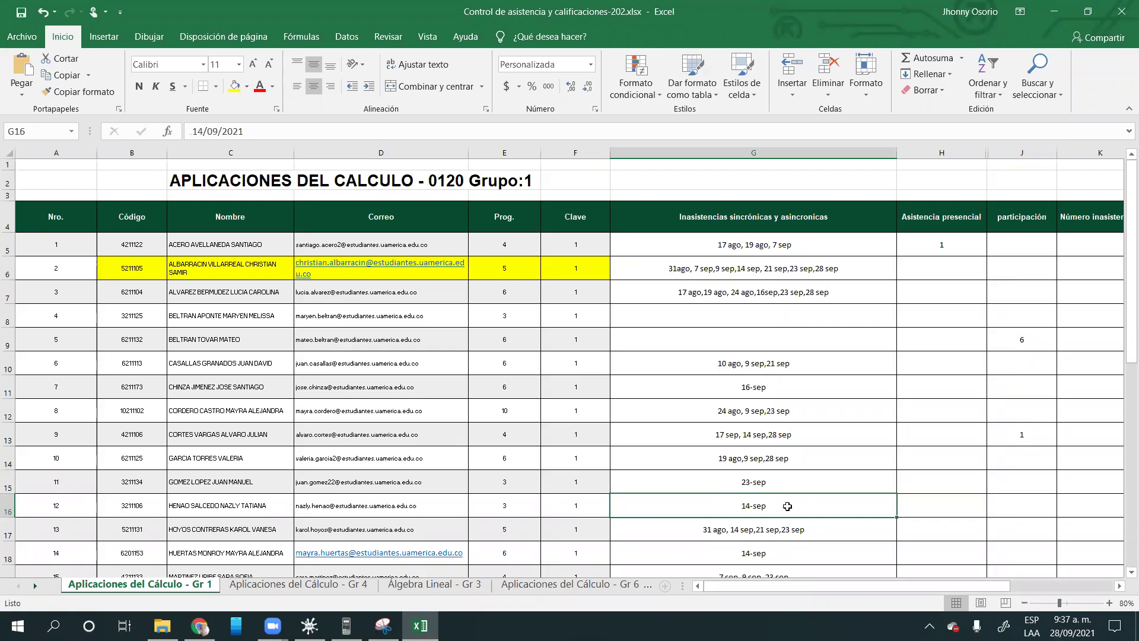
{"action": "scroll", "coordinate": [787, 506], "scroll_direction": "down", "scroll_amount": 1}
{"action": "left_click", "coordinate": [805, 491]}
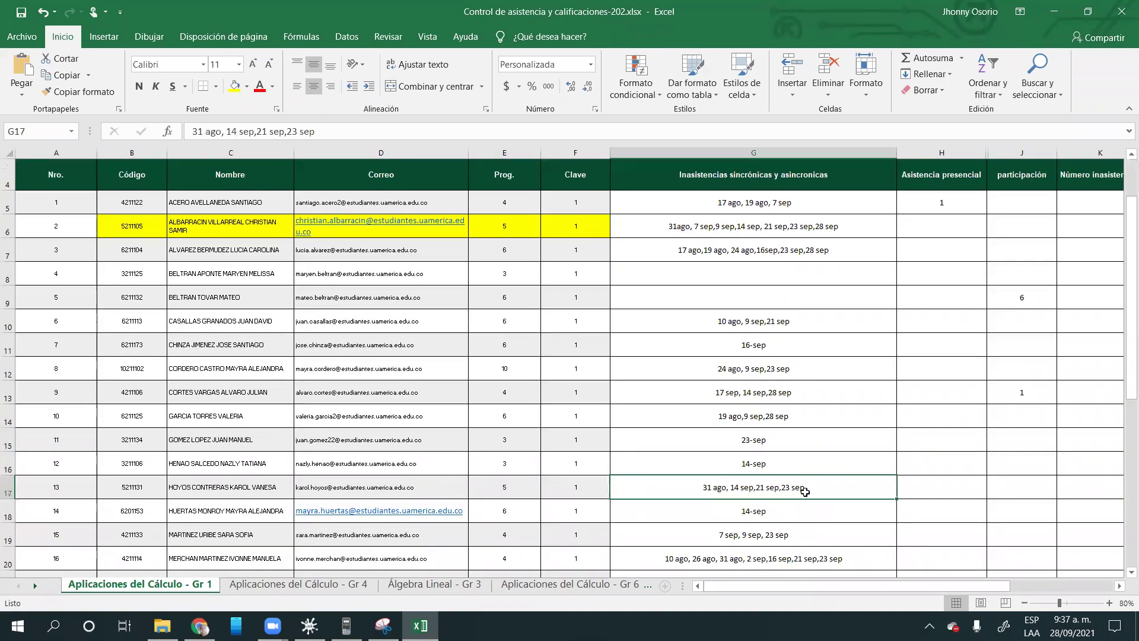
{"action": "scroll", "coordinate": [806, 491], "scroll_direction": "down", "scroll_amount": 1}
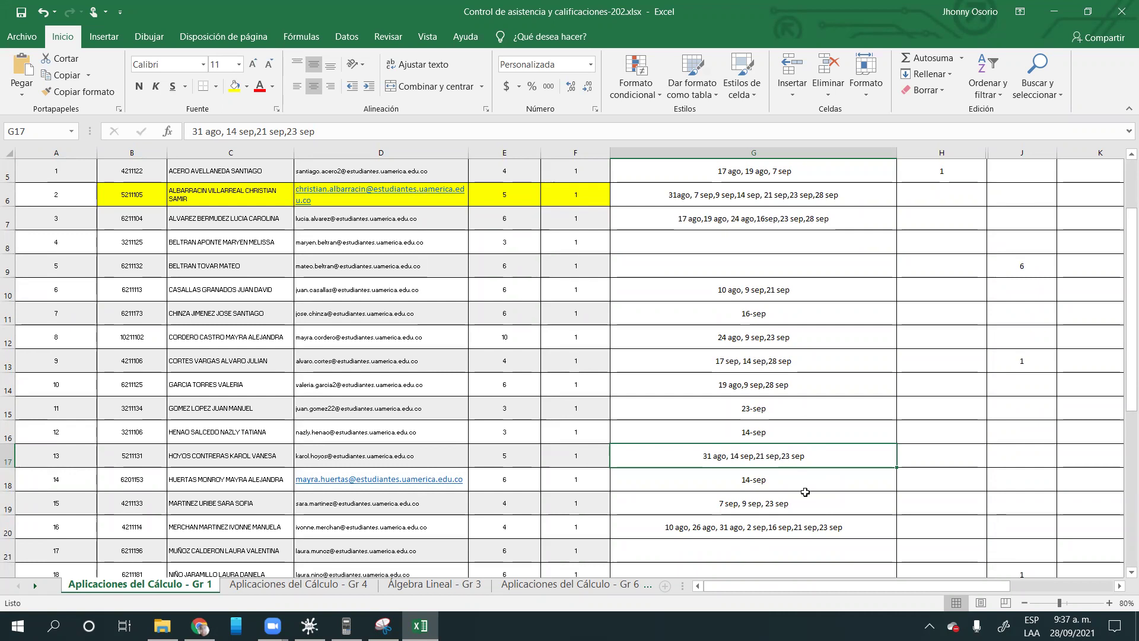
{"action": "double_click", "coordinate": [828, 454]}
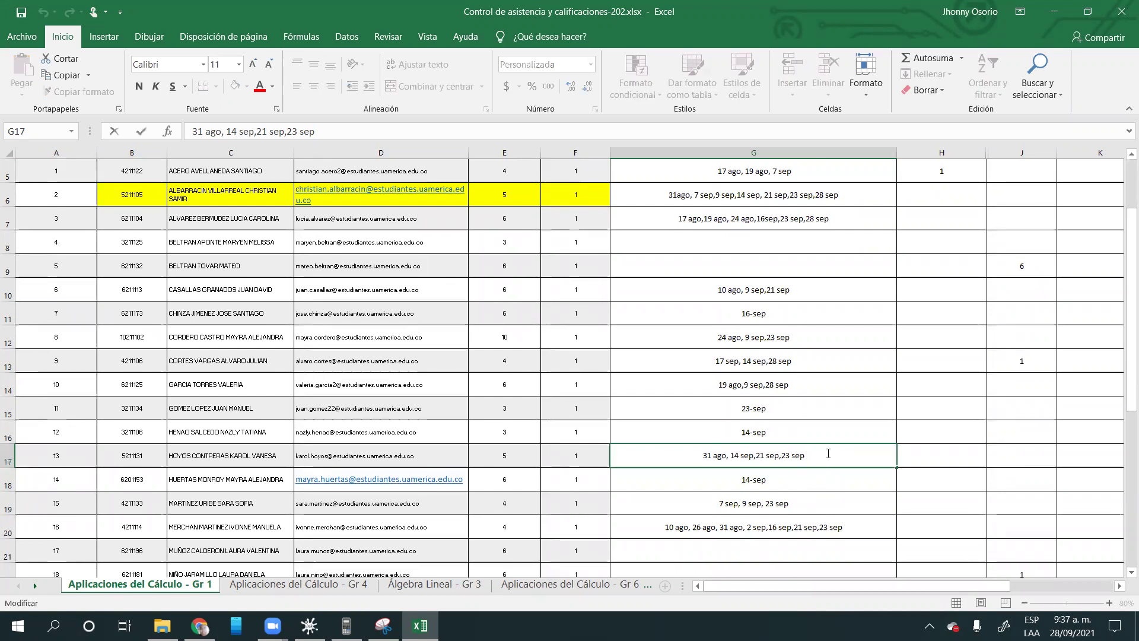
{"action": "type", "text": ",28 sep"}
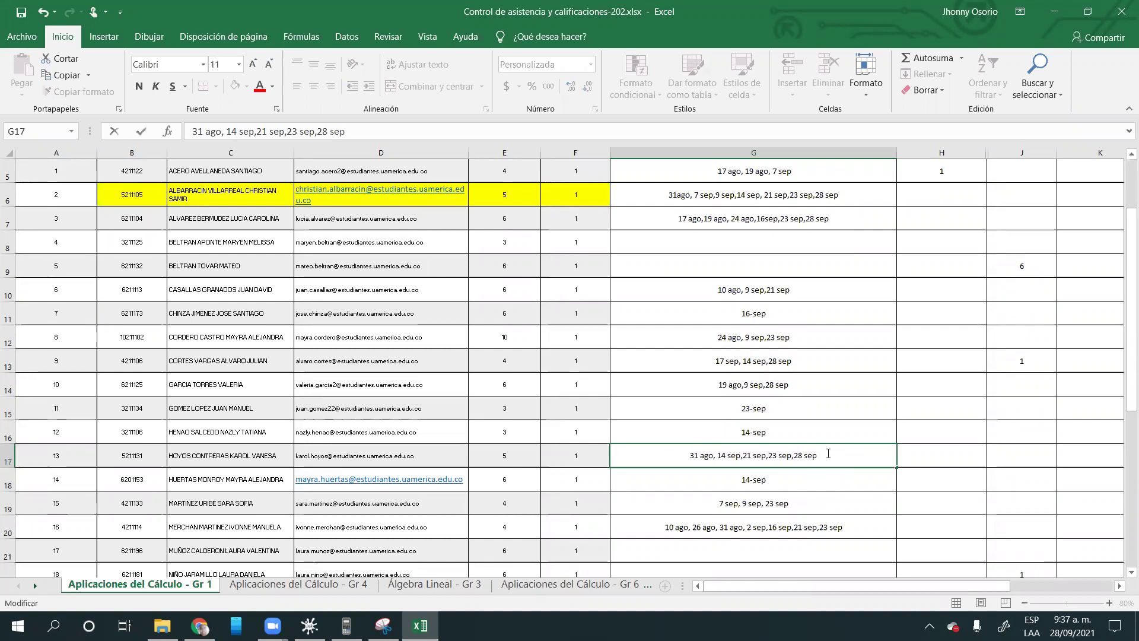
Continue the roll call with student numbers 14 to 16 in cells G18 to G20, checking student number 16's absence dates.
{"action": "left_click", "coordinate": [817, 479]}
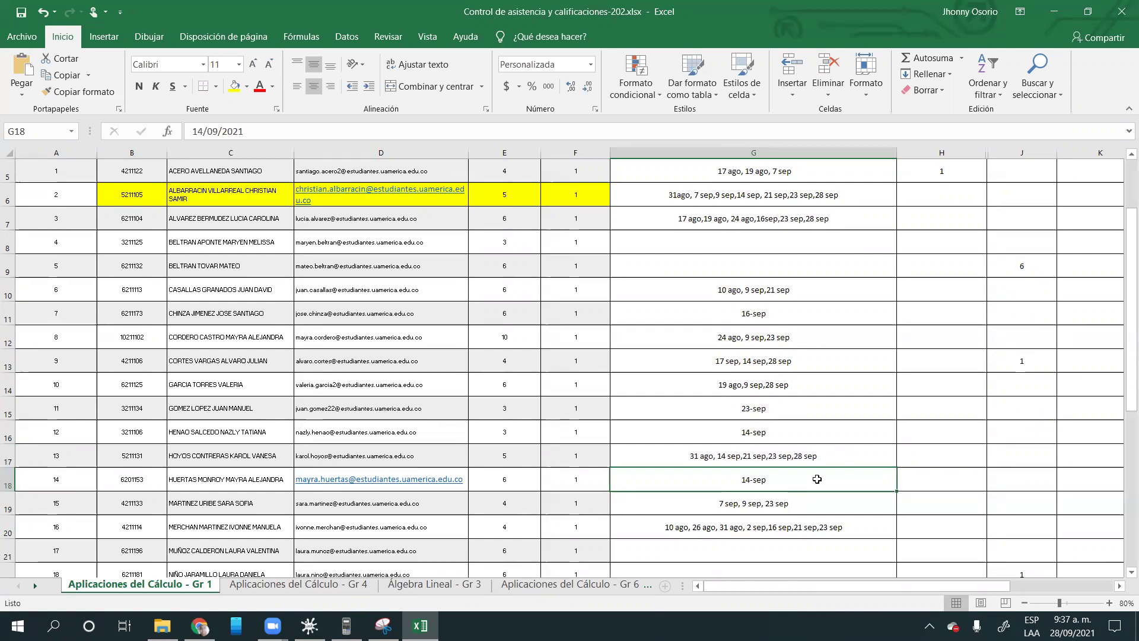
{"action": "left_click", "coordinate": [819, 496]}
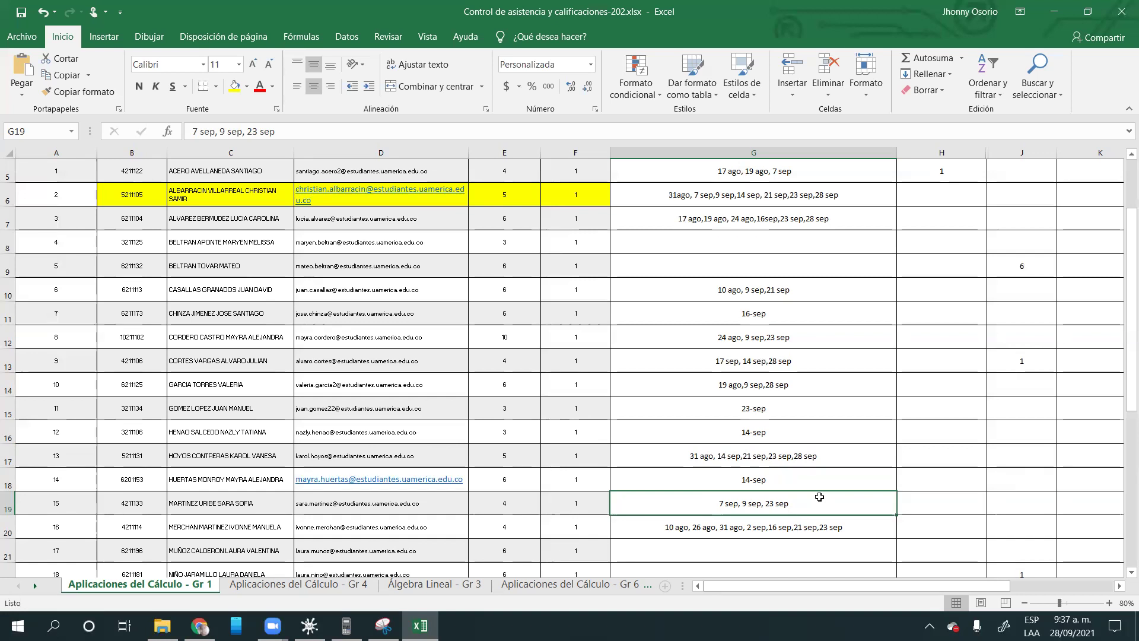
{"action": "left_click", "coordinate": [860, 517]}
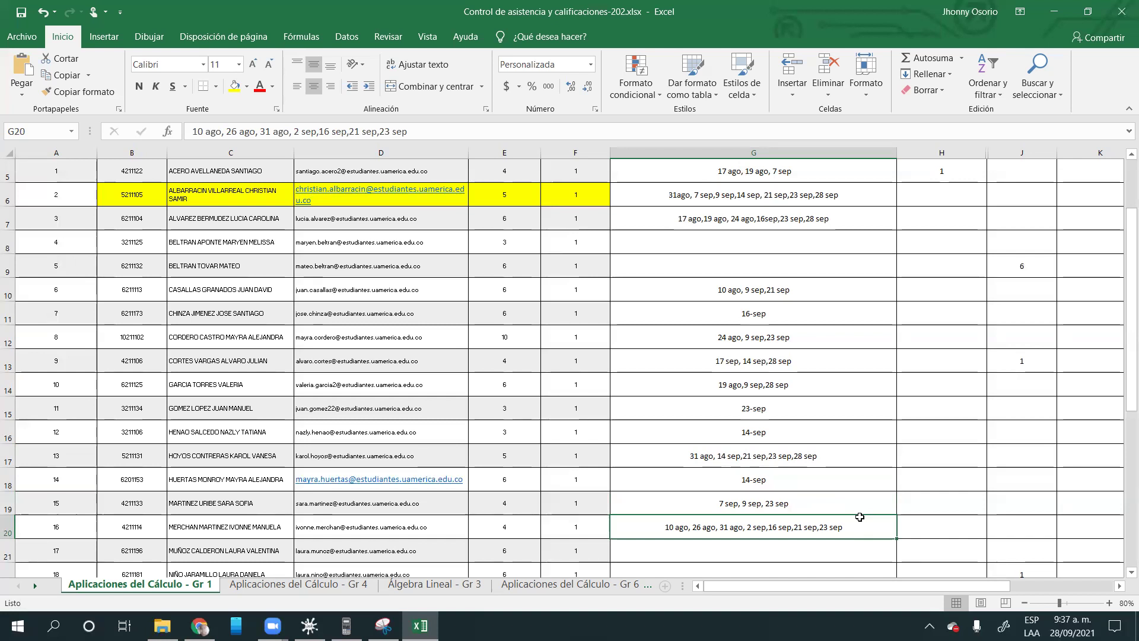
{"action": "scroll", "coordinate": [860, 516], "scroll_direction": "down", "scroll_amount": 1}
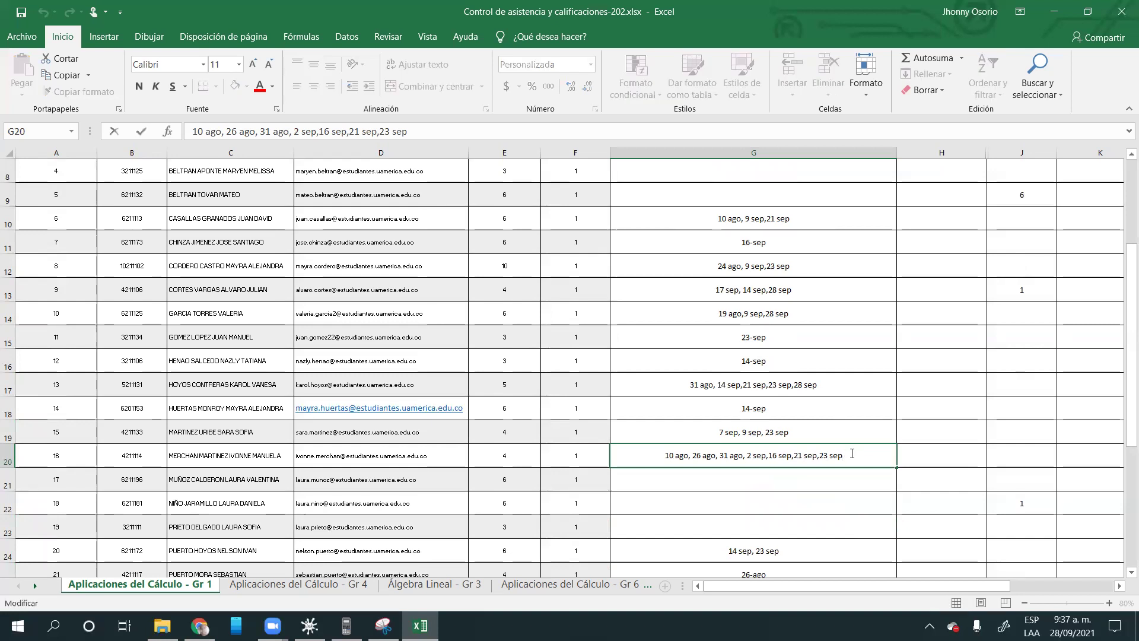
{"action": "left_click_drag", "start_coordinate": [852, 454], "coordinate": [664, 455]}
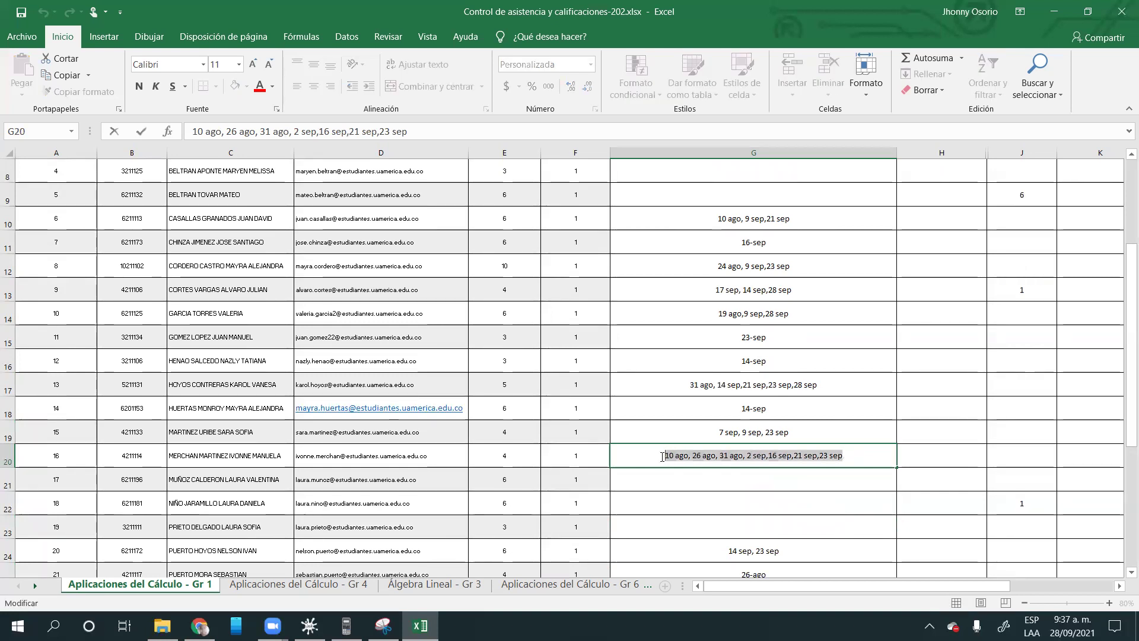
{"action": "left_click", "coordinate": [873, 461]}
{"action": "left_click_drag", "start_coordinate": [858, 456], "coordinate": [663, 455]}
{"action": "left_click", "coordinate": [864, 456]}
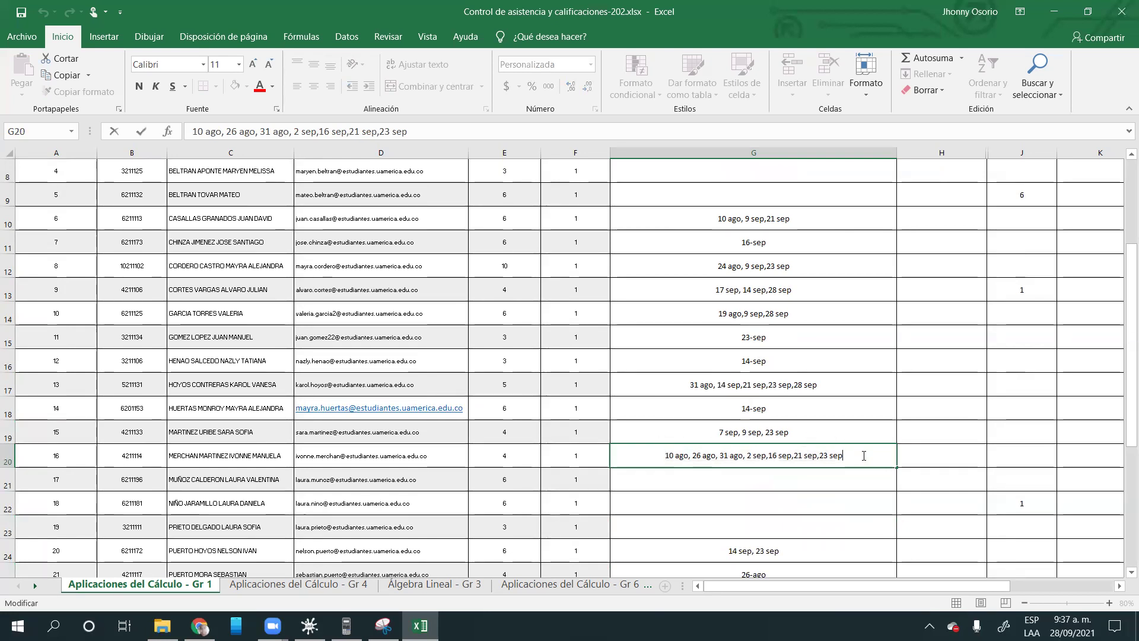
{"action": "scroll", "coordinate": [831, 451], "scroll_direction": "down", "scroll_amount": 1}
Continue the roll call with student numbers 17 to 22, going through their absence cells G21 to G26.
{"action": "left_click", "coordinate": [775, 405]}
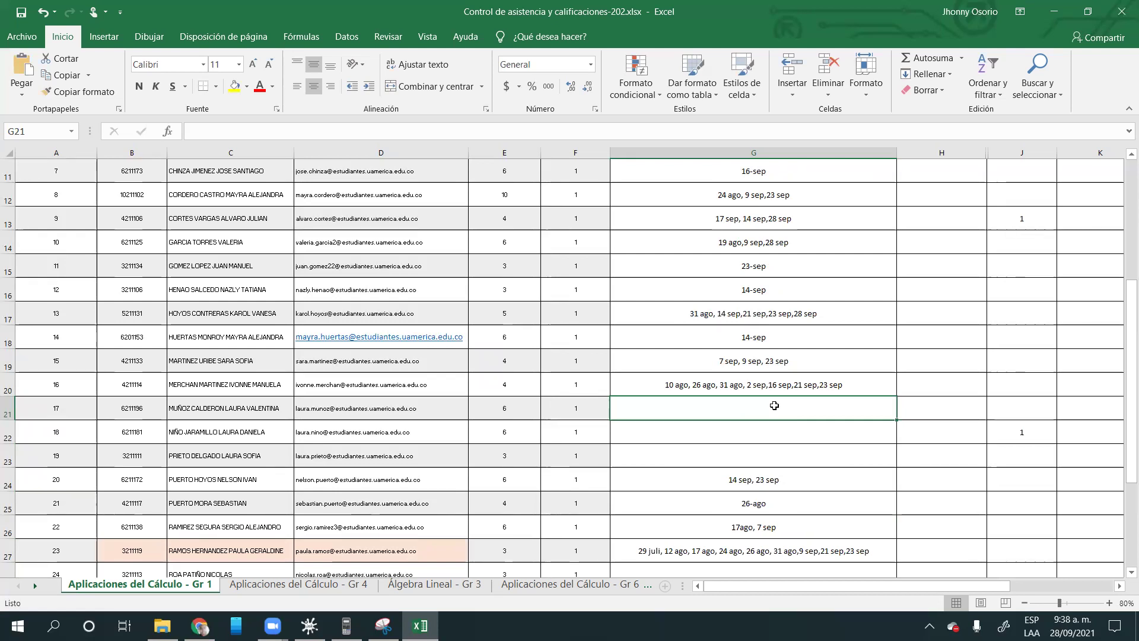
{"action": "left_click", "coordinate": [772, 433]}
{"action": "left_click", "coordinate": [753, 462]}
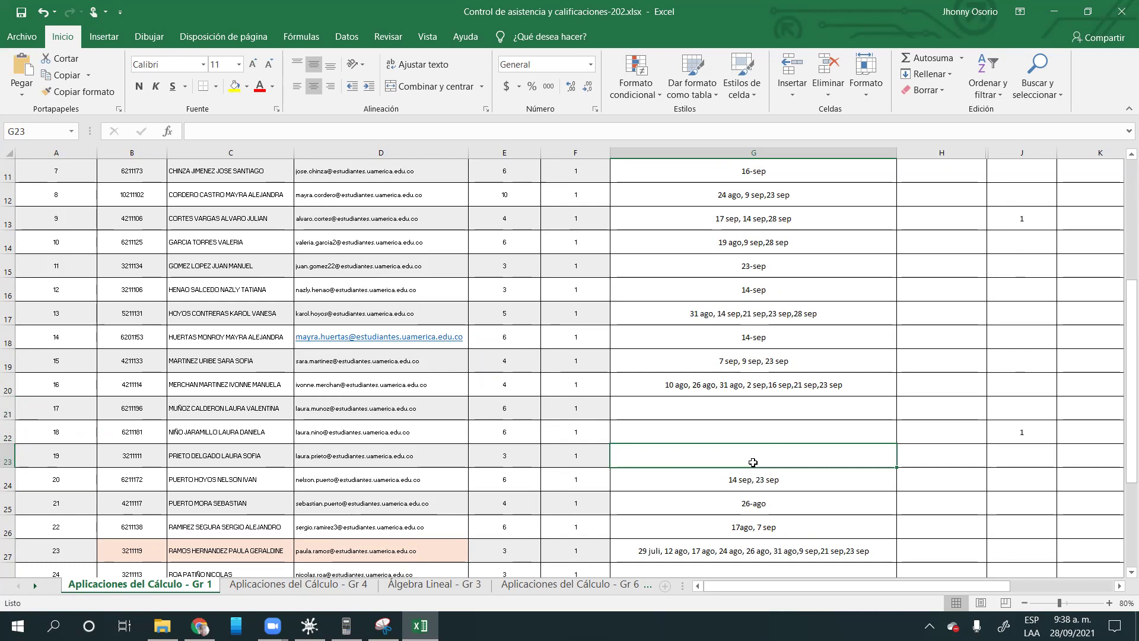
{"action": "left_click", "coordinate": [787, 487]}
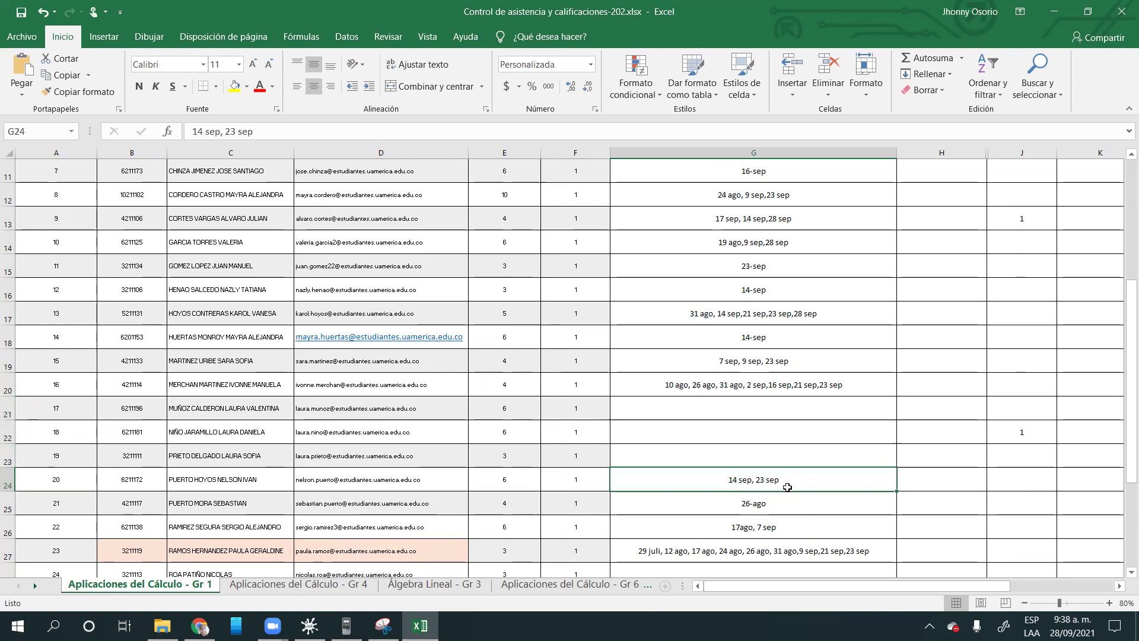
{"action": "left_click", "coordinate": [793, 498]}
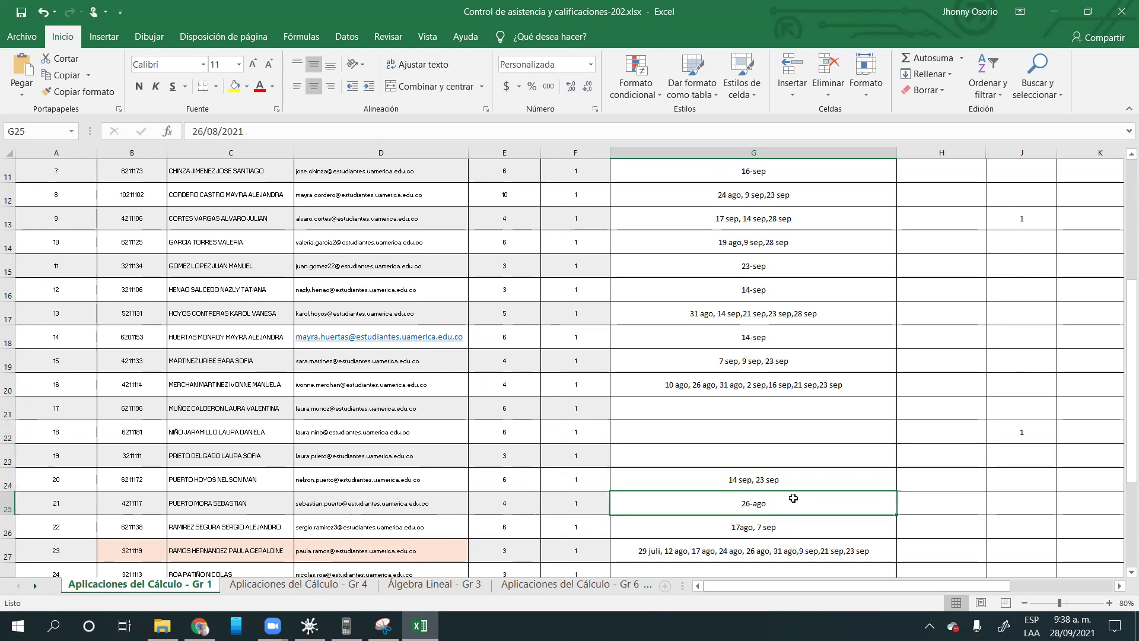
{"action": "left_click", "coordinate": [836, 536]}
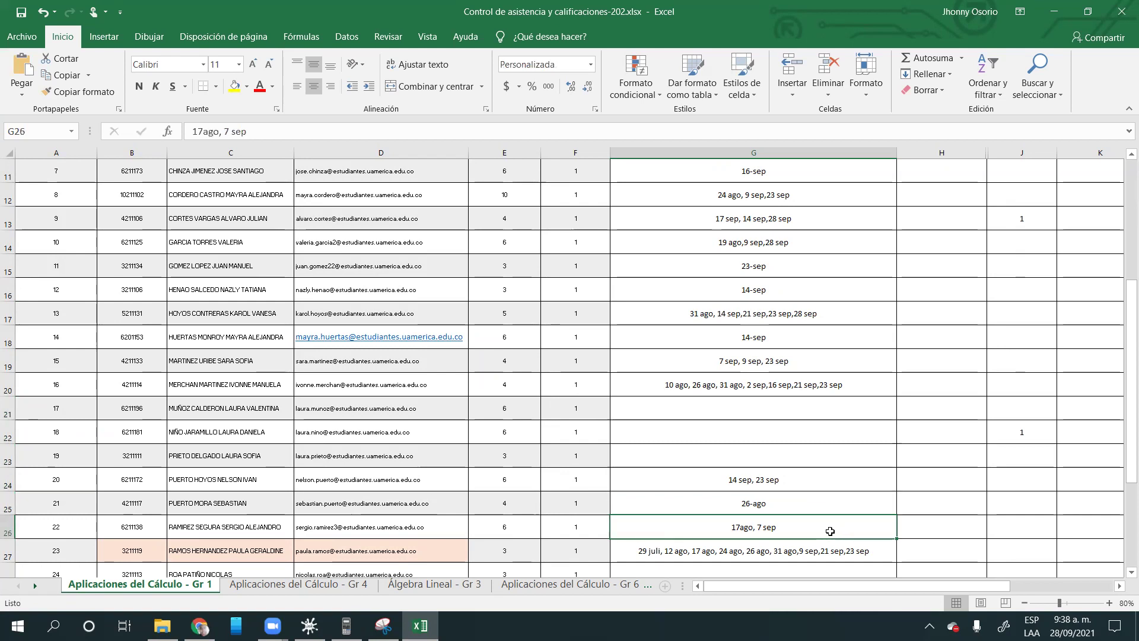
Call student number 23 and check the absence dates in cell G27.
{"action": "scroll", "coordinate": [830, 531], "scroll_direction": "down", "scroll_amount": 1}
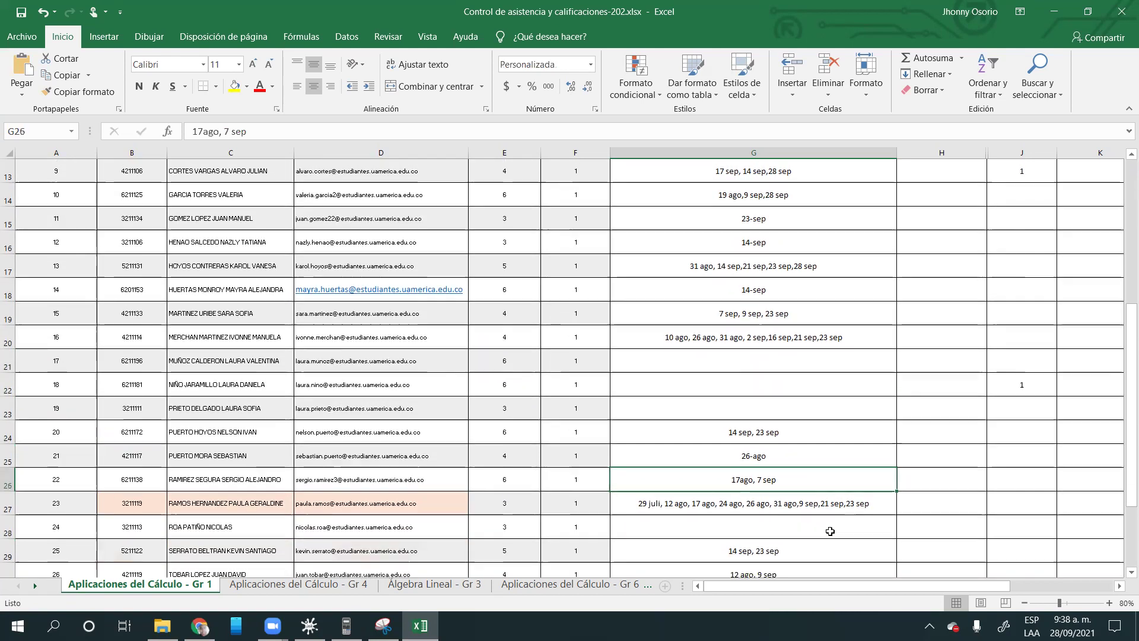
{"action": "left_click", "coordinate": [875, 502]}
{"action": "double_click", "coordinate": [876, 502]}
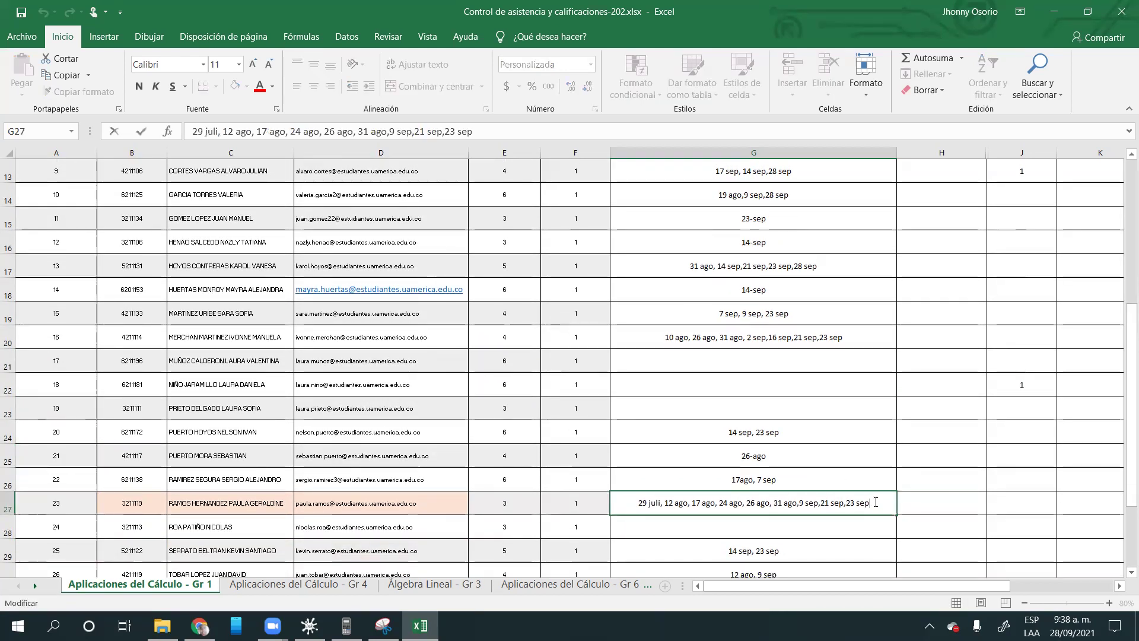
{"action": "key", "text": "Escape"}
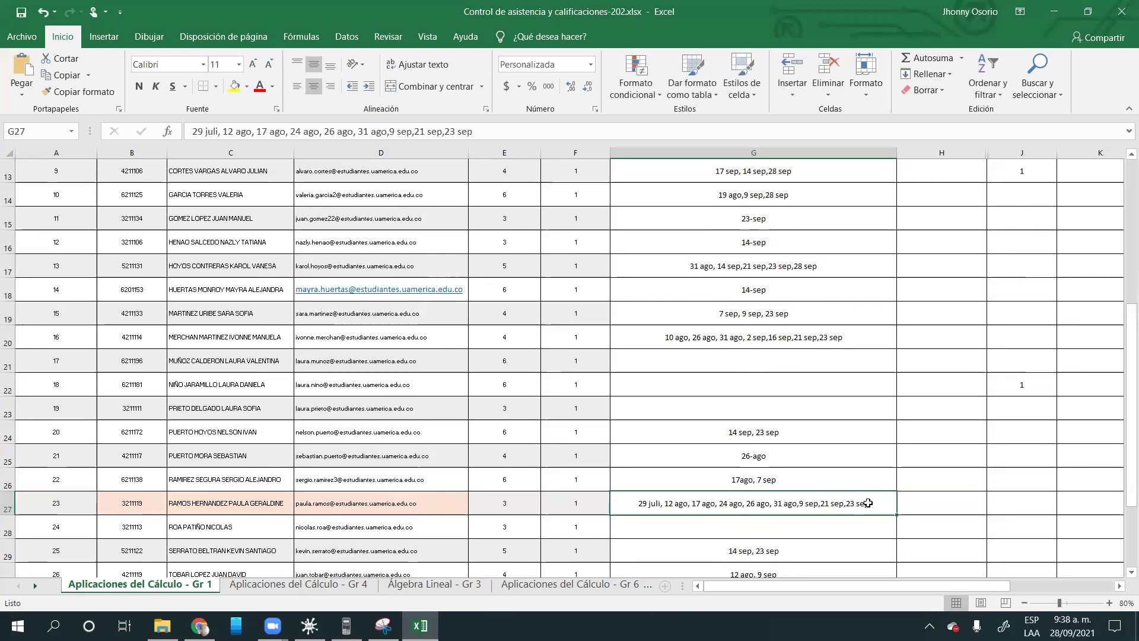
{"action": "double_click", "coordinate": [870, 502]}
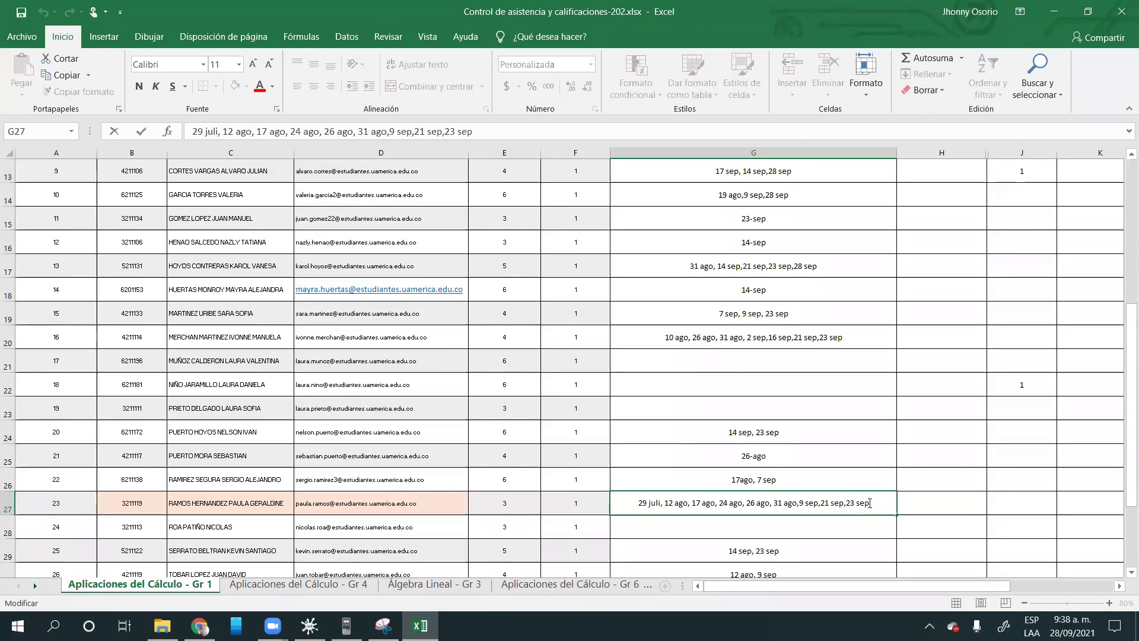
{"action": "scroll", "coordinate": [870, 503], "scroll_direction": "down", "scroll_amount": 1}
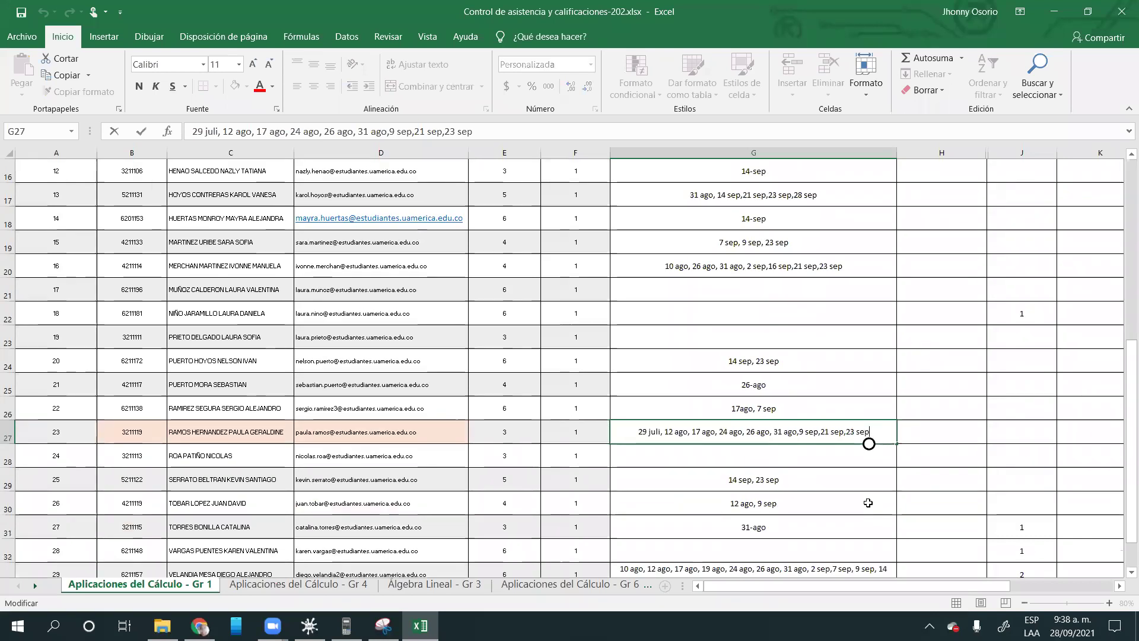
{"action": "left_click", "coordinate": [822, 446]}
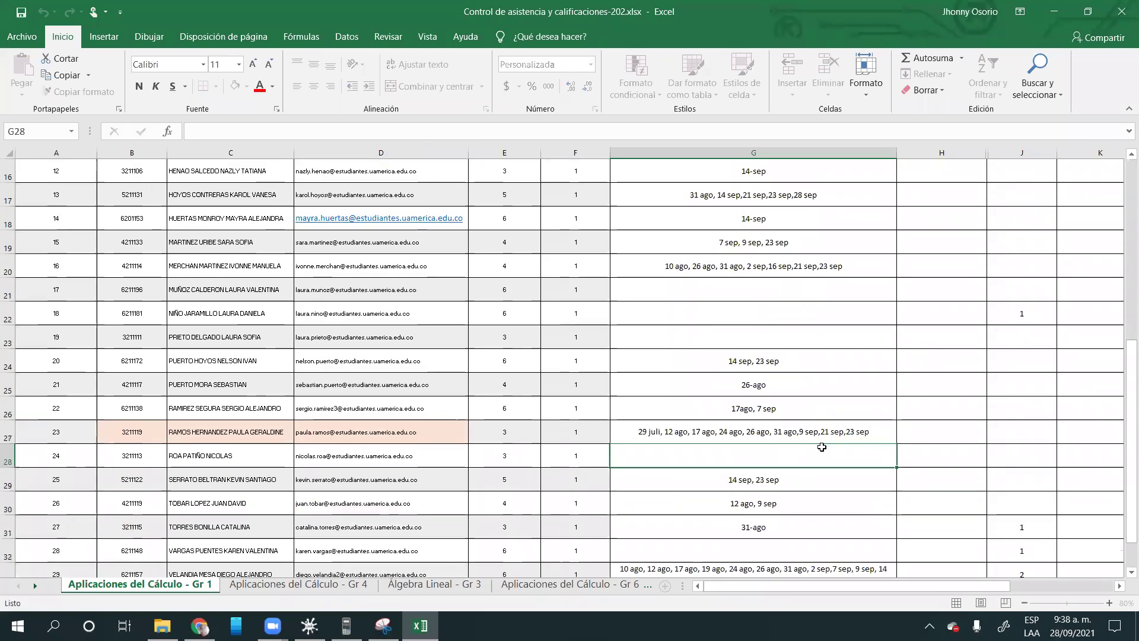
{"action": "left_click", "coordinate": [881, 432]}
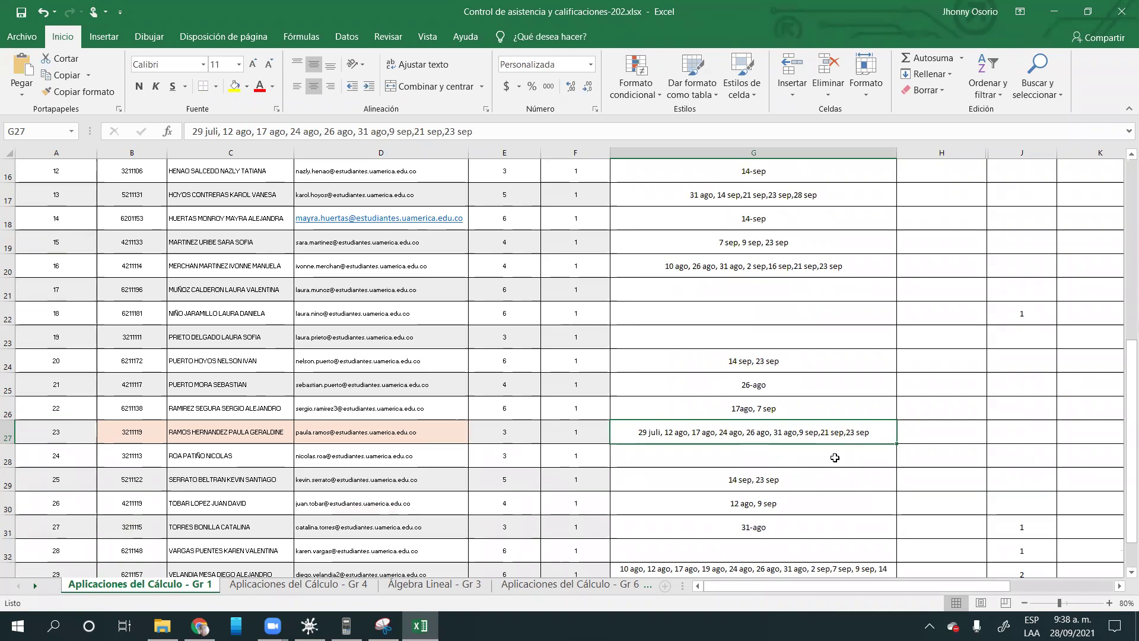
Continue the roll call with student numbers 24 to 28, going through their absence cells G28 to G32.
{"action": "left_click", "coordinate": [835, 458]}
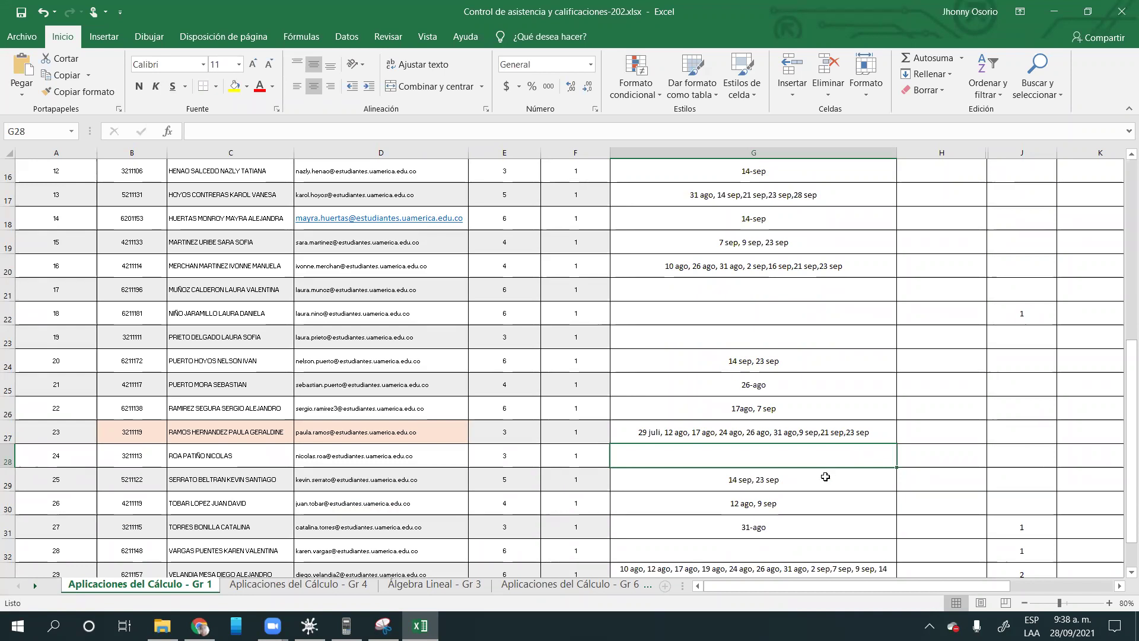
{"action": "left_click", "coordinate": [826, 476]}
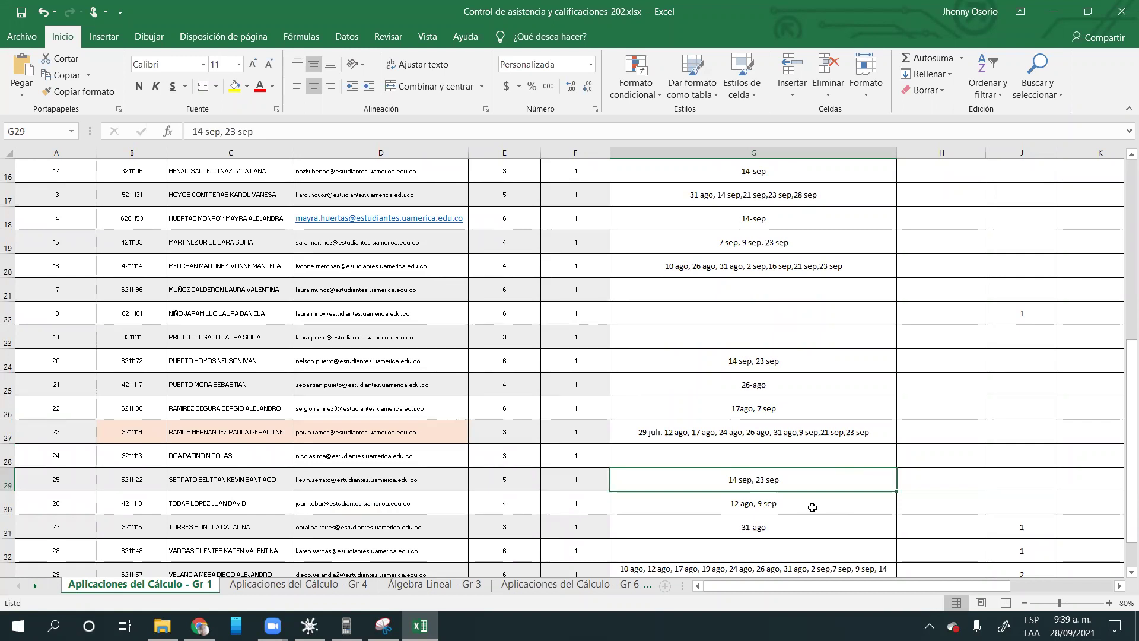
{"action": "double_click", "coordinate": [823, 475]}
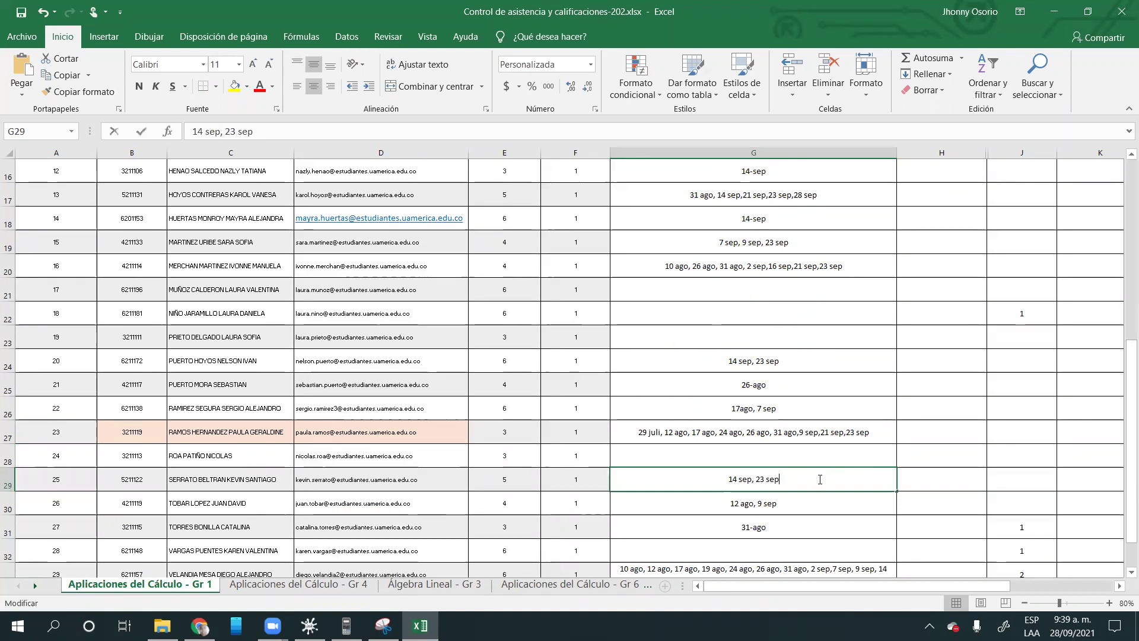
{"action": "double_click", "coordinate": [810, 503]}
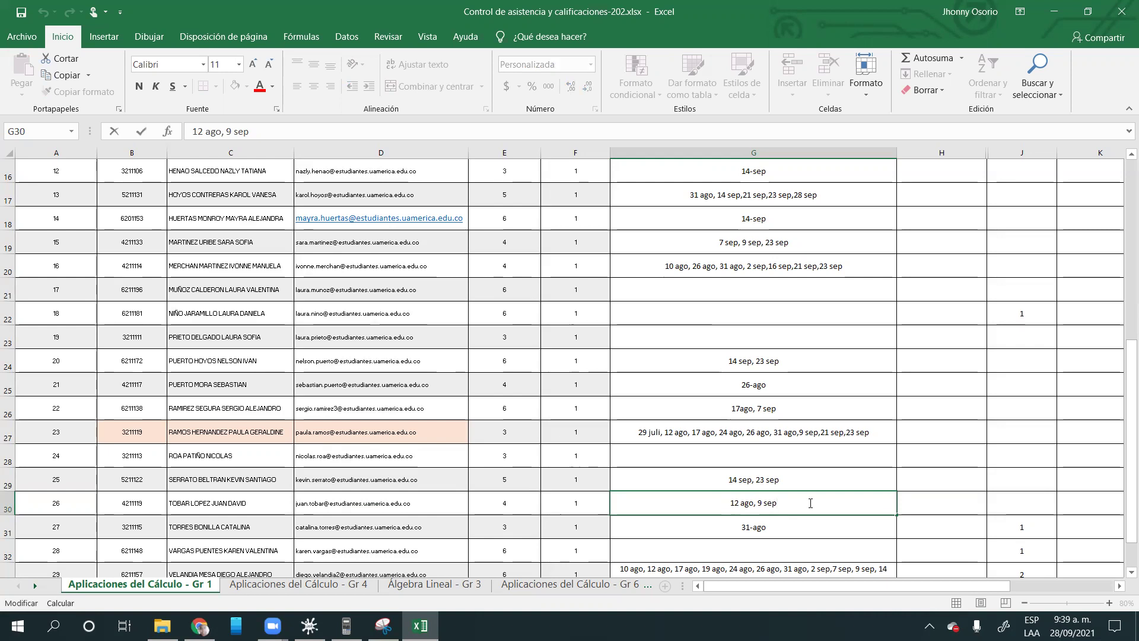
{"action": "left_click", "coordinate": [799, 523]}
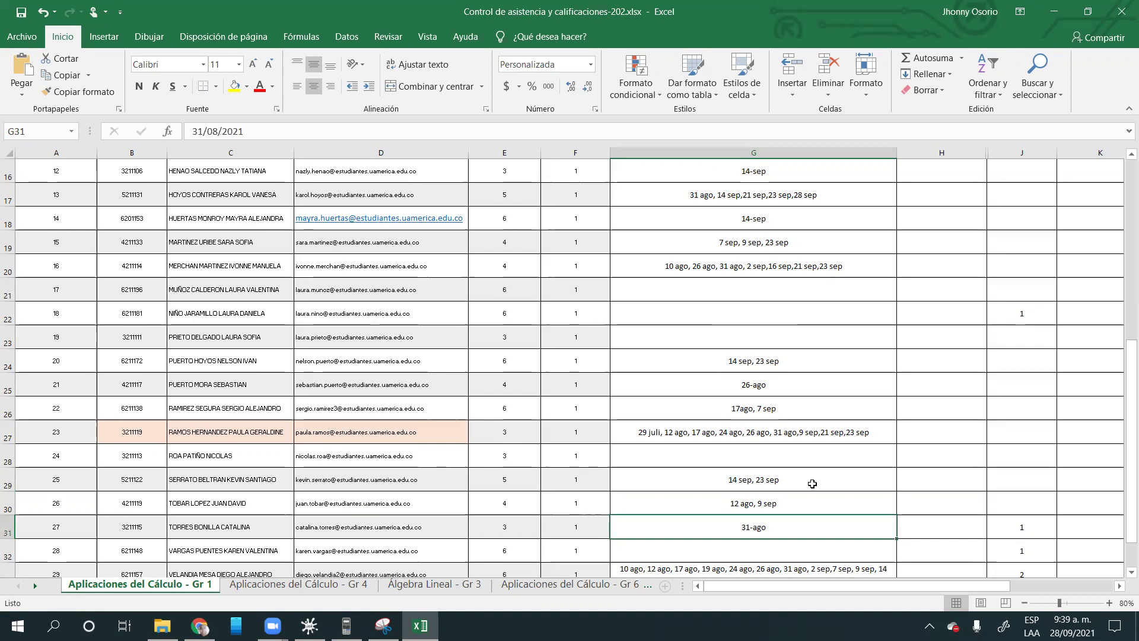
{"action": "scroll", "coordinate": [813, 484], "scroll_direction": "down", "scroll_amount": 2}
{"action": "left_click", "coordinate": [795, 454]}
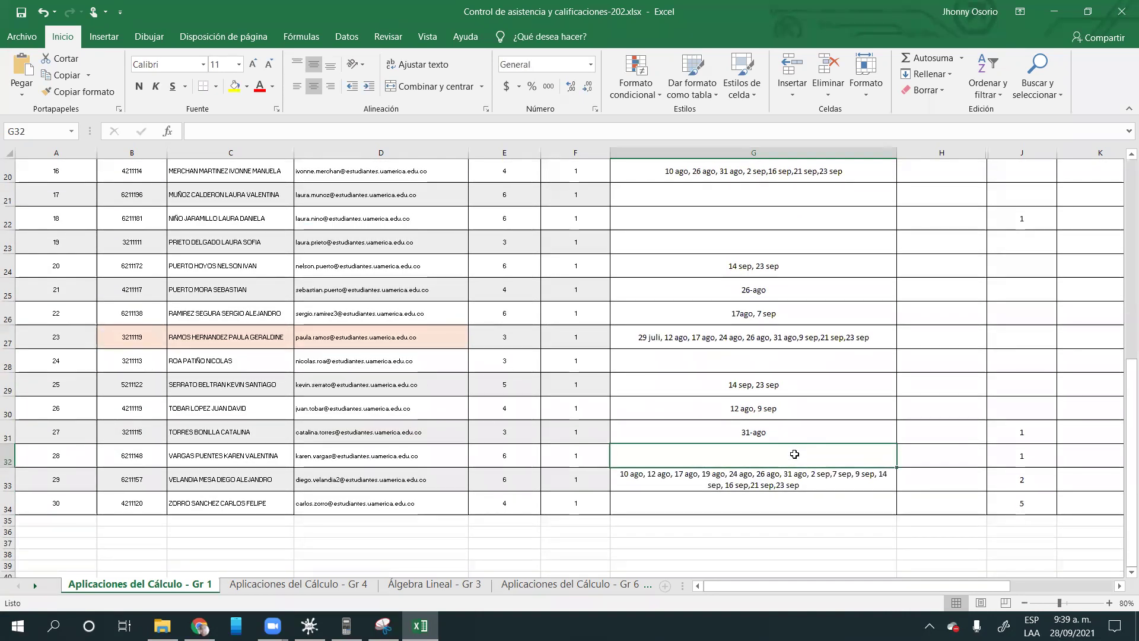
Append "28 sep" to the absence dates of student number 29 in cell G33.
{"action": "left_click", "coordinate": [807, 483]}
{"action": "double_click", "coordinate": [807, 483]}
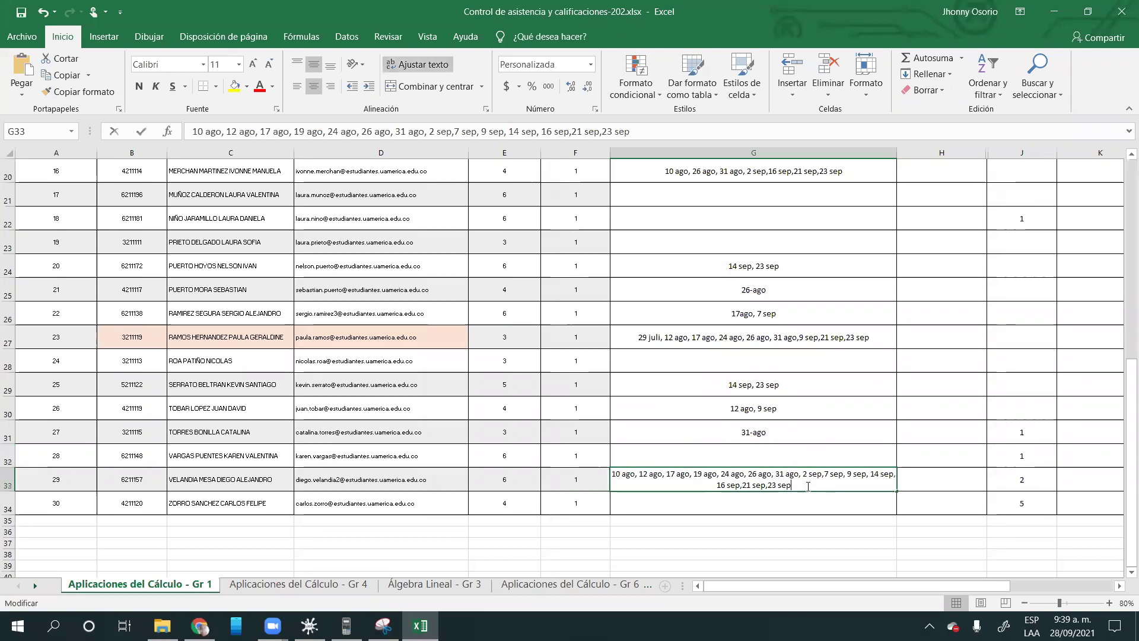
{"action": "type", "text": ","}
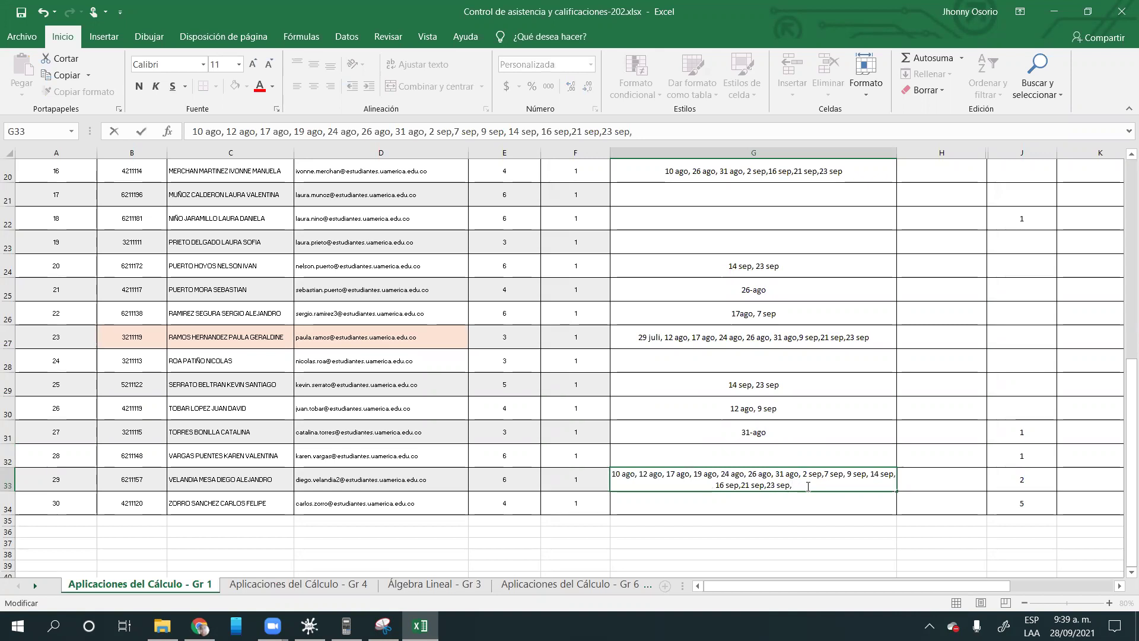
{"action": "type", "text": "28 sep"}
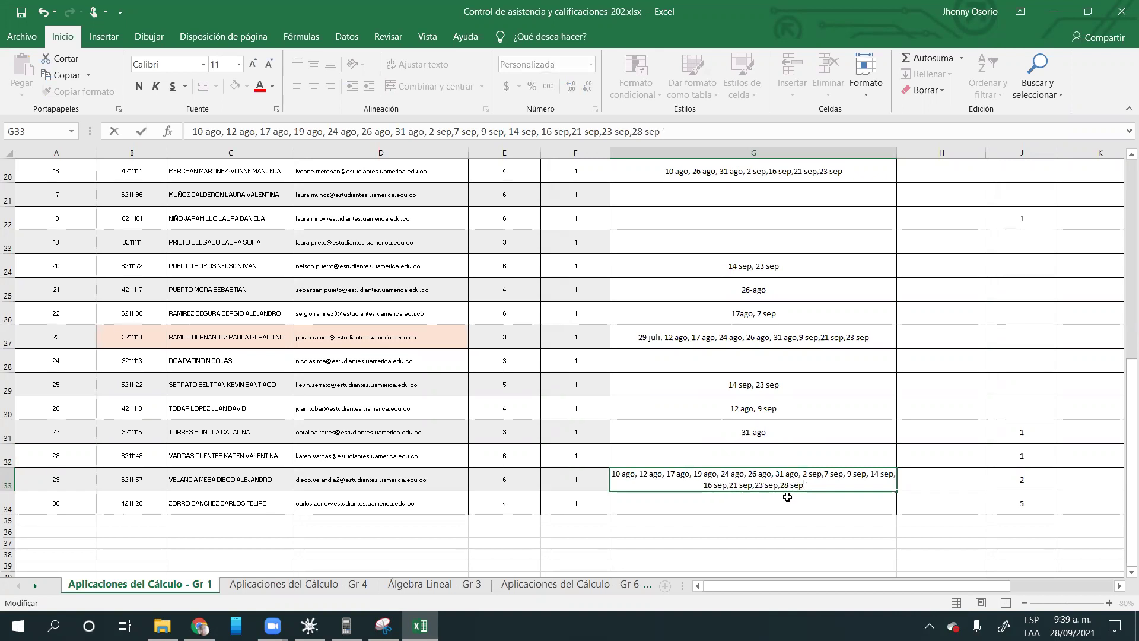
{"action": "key", "text": "Return"}
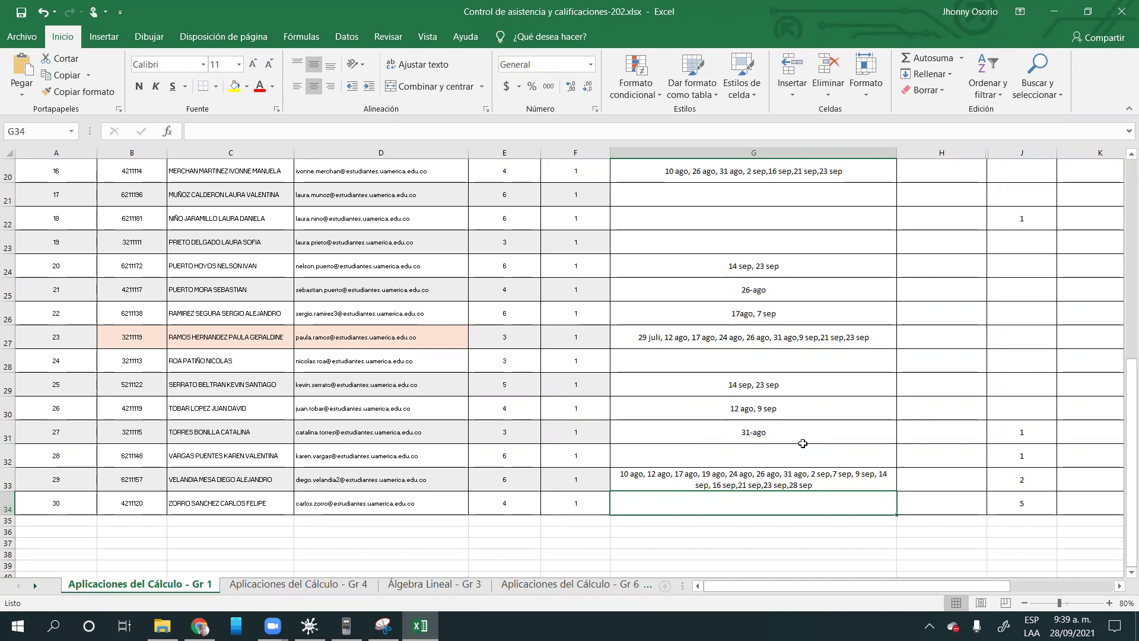
Review the absence dates in column G across the Aplicaciones del Cálculo - Gr 1 student list.
{"action": "scroll", "coordinate": [803, 443], "scroll_direction": "up", "scroll_amount": 1}
{"action": "scroll", "coordinate": [803, 443], "scroll_direction": "up", "scroll_amount": 3}
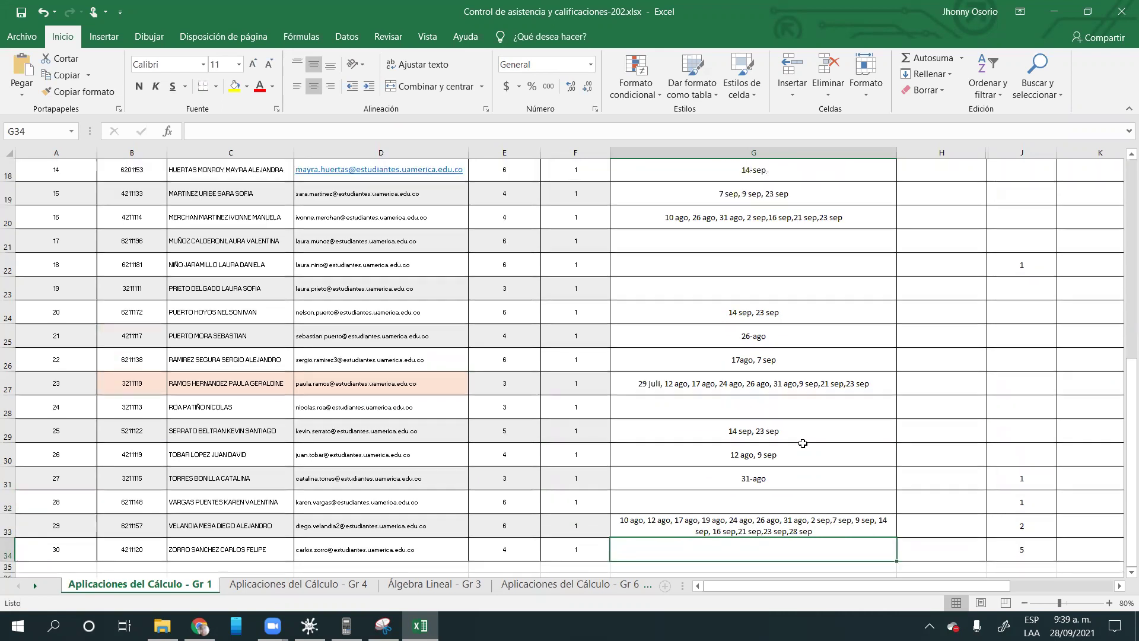
{"action": "scroll", "coordinate": [803, 443], "scroll_direction": "up", "scroll_amount": 2}
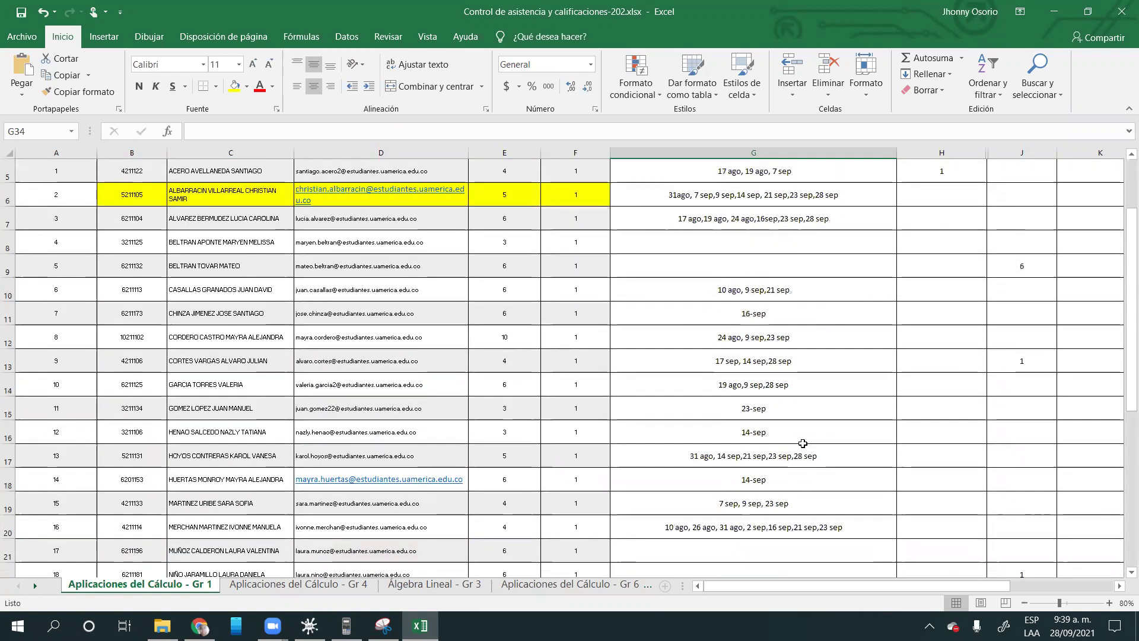
{"action": "scroll", "coordinate": [927, 193], "scroll_direction": "down", "scroll_amount": 1}
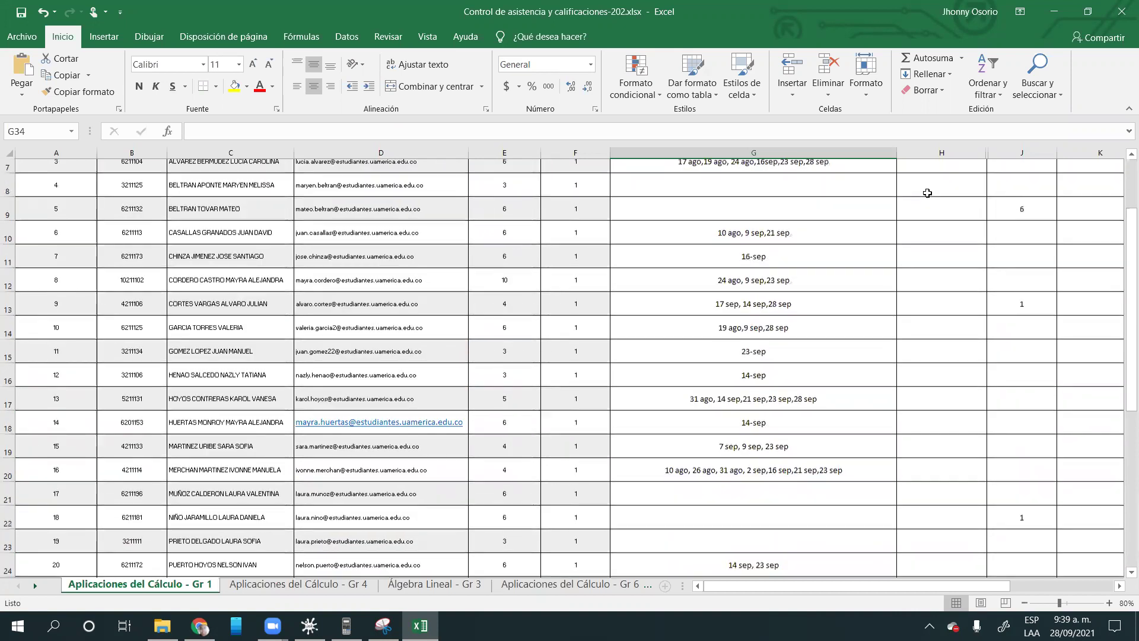
{"action": "scroll", "coordinate": [932, 231], "scroll_direction": "down", "scroll_amount": 3}
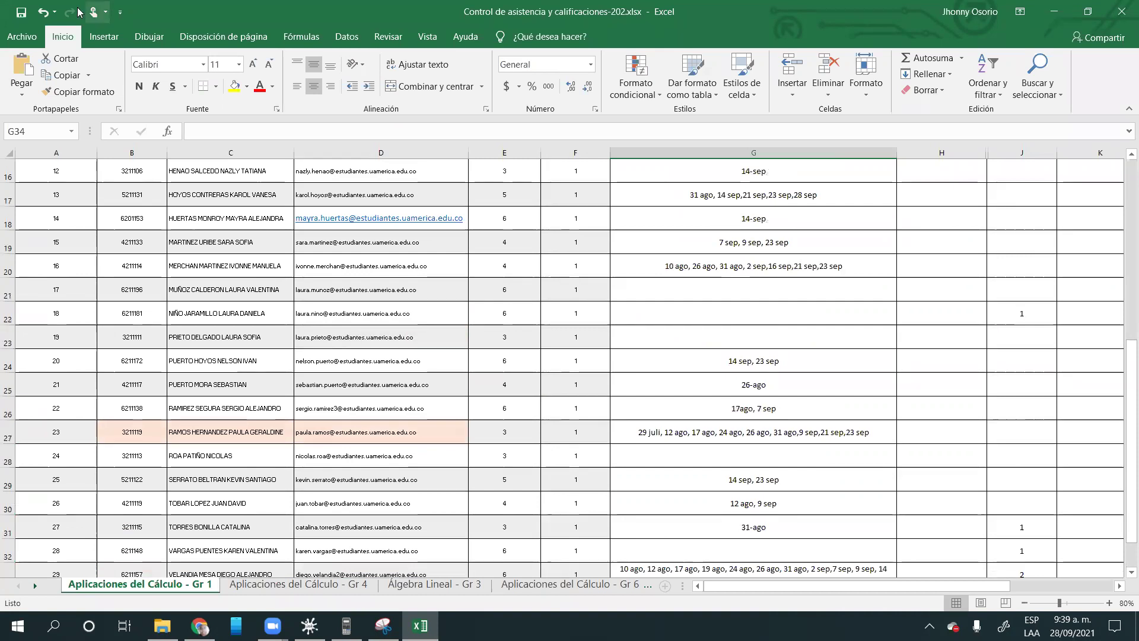
Switch back to the Scrble Ink whiteboard and bring the Ejercicio integral of x²·eˣ into view with blank space below it.
{"action": "left_click", "coordinate": [1053, 21]}
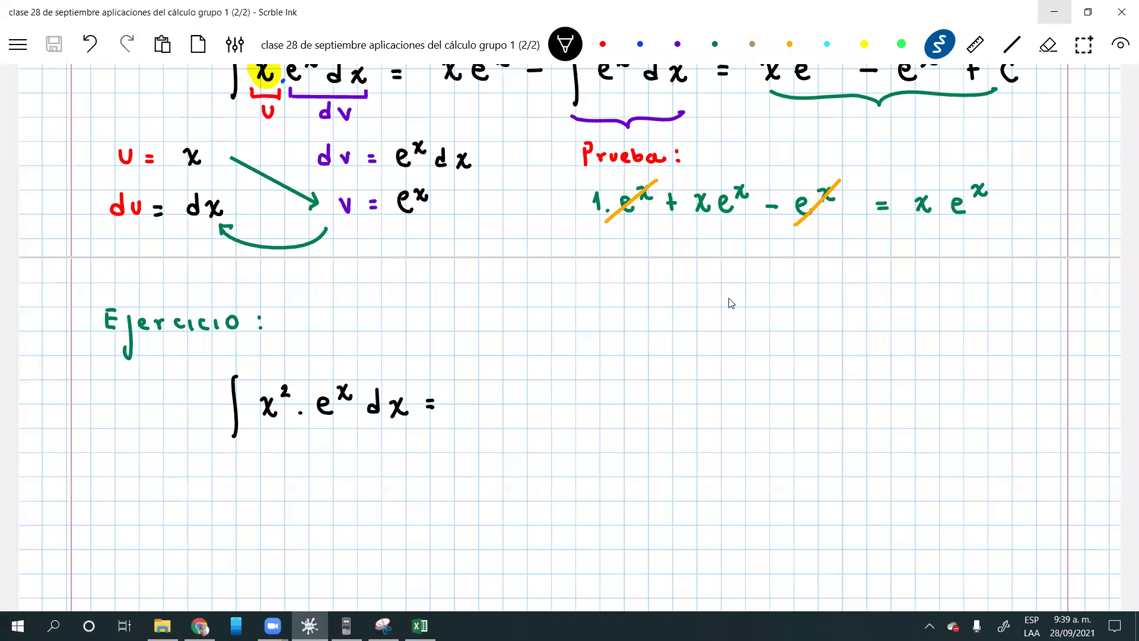
{"action": "scroll", "coordinate": [732, 303], "scroll_direction": "down", "scroll_amount": 2}
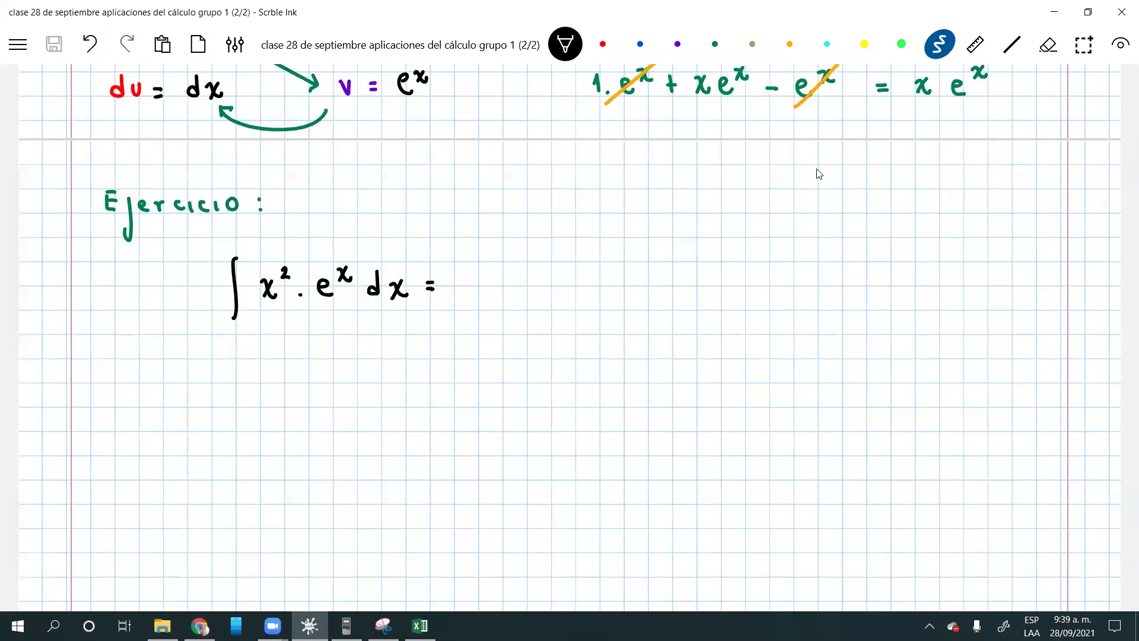
{"action": "scroll", "coordinate": [395, 331], "scroll_direction": "up", "scroll_amount": 1}
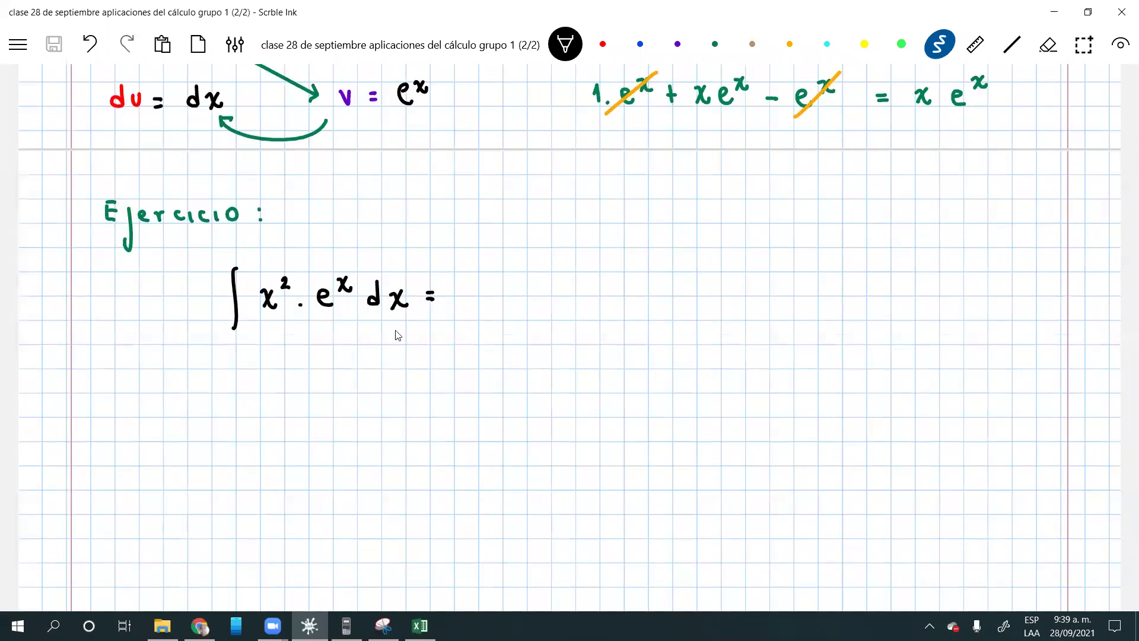
Underline x² in the exercise integral with a red straight-line bracket and label it u in red.
{"action": "scroll", "coordinate": [405, 326], "scroll_direction": "down", "scroll_amount": 1}
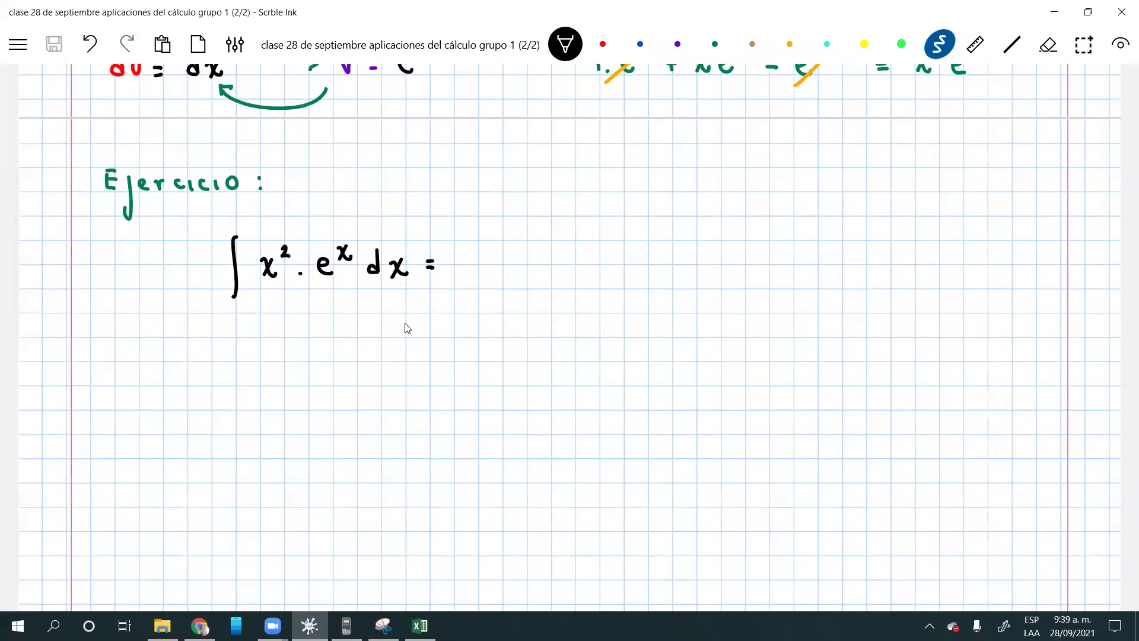
{"action": "left_click", "coordinate": [614, 31]}
{"action": "mouse_move", "coordinate": [256, 289]}
{"action": "left_mouse_down"}
{"action": "mouse_move", "coordinate": [292, 298]}
{"action": "mouse_move", "coordinate": [265, 328]}
{"action": "mouse_move", "coordinate": [277, 316]}
{"action": "left_mouse_up"}
{"action": "left_click", "coordinate": [1012, 45]}
{"action": "left_click", "coordinate": [939, 45]}
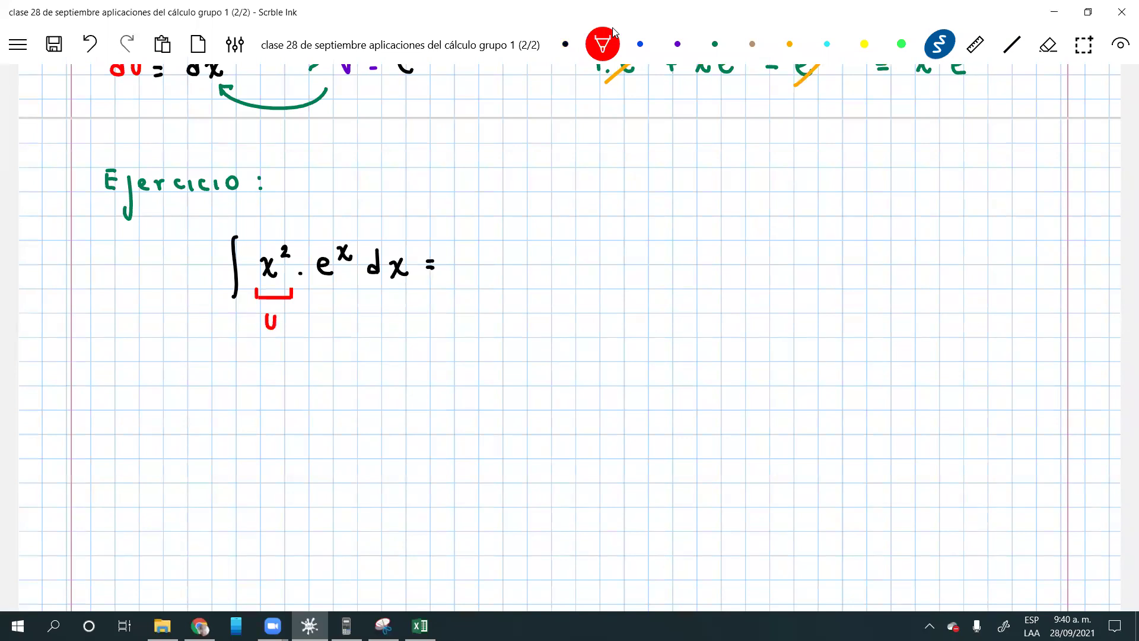
Underline eˣ dx in the integral with a blue straight-line bracket and label it dv in blue.
{"action": "left_click", "coordinate": [640, 44]}
{"action": "left_click", "coordinate": [1012, 45]}
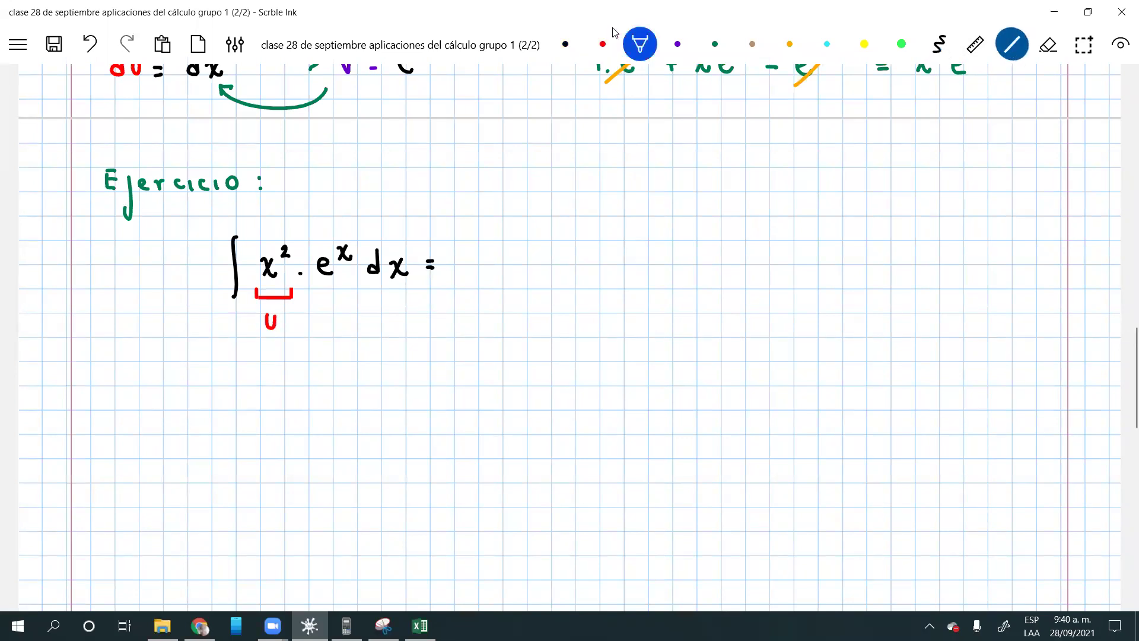
{"action": "mouse_move", "coordinate": [316, 286]}
{"action": "left_mouse_down"}
{"action": "mouse_move", "coordinate": [412, 295]}
{"action": "mouse_move", "coordinate": [414, 286]}
{"action": "mouse_move", "coordinate": [366, 319]}
{"action": "left_mouse_up"}
{"action": "left_click", "coordinate": [939, 45]}
{"action": "mouse_move", "coordinate": [362, 311]}
{"action": "left_mouse_down"}
{"action": "mouse_move", "coordinate": [376, 321]}
{"action": "mouse_move", "coordinate": [382, 309]}
{"action": "left_mouse_up"}
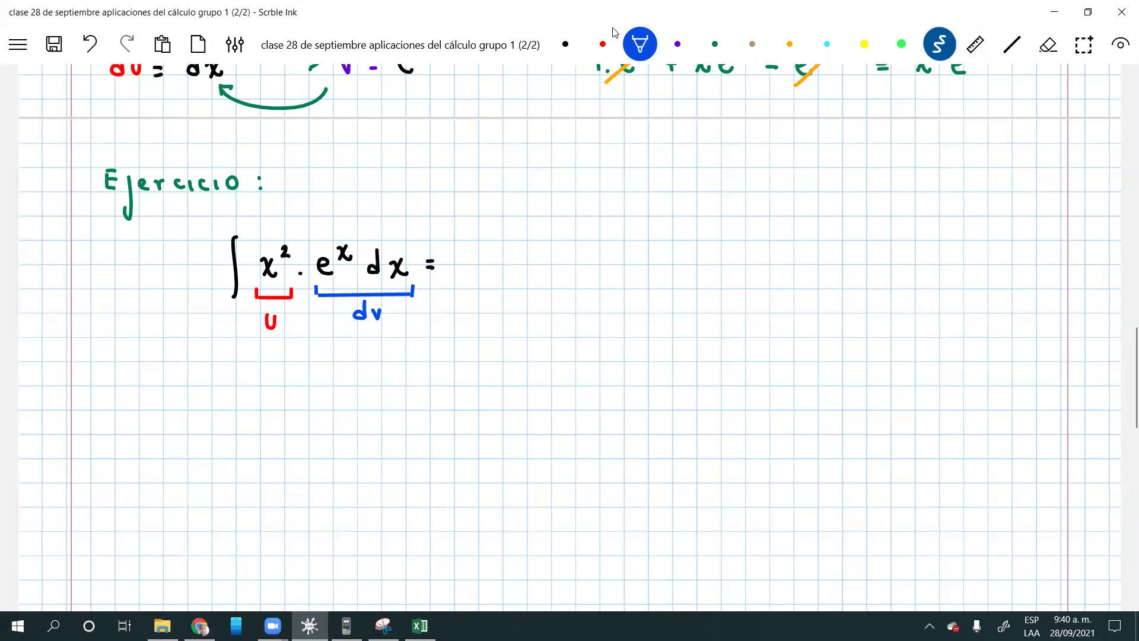
Write u = x² below the integral, with the u in red and the x² in black.
{"action": "left_click", "coordinate": [603, 44]}
{"action": "mouse_move", "coordinate": [141, 369]}
{"action": "left_mouse_down"}
{"action": "mouse_move", "coordinate": [153, 387]}
{"action": "mouse_move", "coordinate": [177, 373]}
{"action": "mouse_move", "coordinate": [214, 387]}
{"action": "mouse_move", "coordinate": [200, 388]}
{"action": "left_mouse_up"}
{"action": "left_click", "coordinate": [565, 43]}
{"action": "left_click_drag", "start_coordinate": [218, 359], "coordinate": [225, 370]}
Write du = 2x under the u = x² line, with du in red and 2x in black.
{"action": "left_click", "coordinate": [603, 44]}
{"action": "mouse_move", "coordinate": [143, 413]}
{"action": "left_mouse_down"}
{"action": "mouse_move", "coordinate": [141, 436]}
{"action": "mouse_move", "coordinate": [132, 432]}
{"action": "left_mouse_up"}
{"action": "mouse_move", "coordinate": [156, 420]}
{"action": "left_mouse_down"}
{"action": "mouse_move", "coordinate": [160, 433]}
{"action": "mouse_move", "coordinate": [164, 421]}
{"action": "mouse_move", "coordinate": [244, 436]}
{"action": "left_mouse_up"}
{"action": "left_click", "coordinate": [566, 44]}
{"action": "left_click_drag", "start_coordinate": [241, 421], "coordinate": [234, 431]}
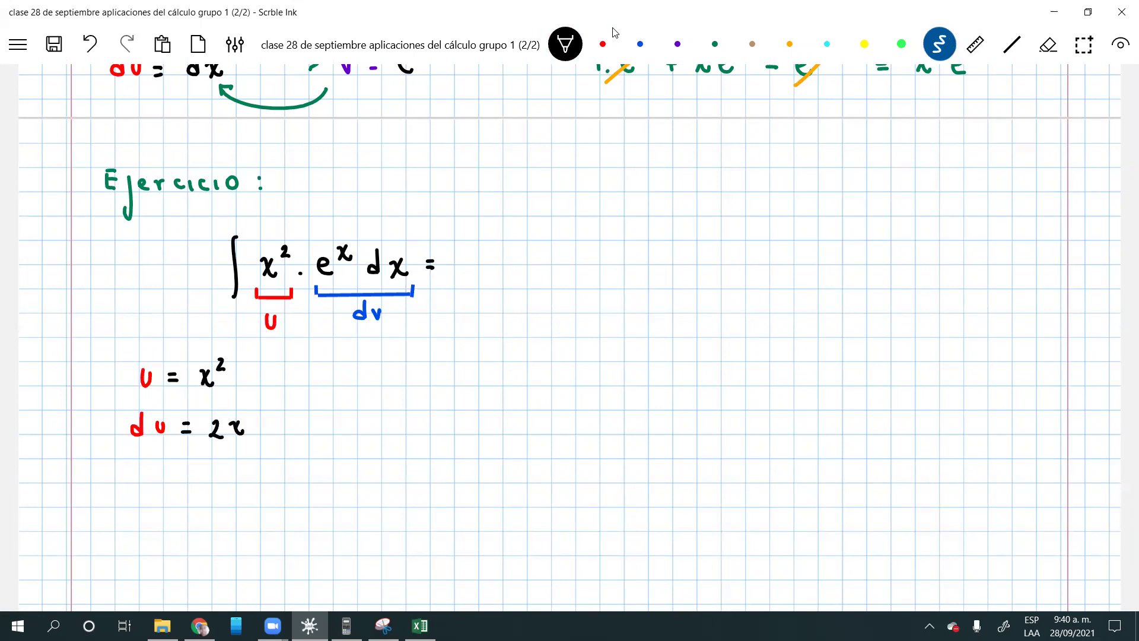
Write dv = eˣ dx beside the u = x² line, with dv in blue and the rest in black.
{"action": "left_click", "coordinate": [640, 43]}
{"action": "left_click_drag", "start_coordinate": [350, 359], "coordinate": [350, 382]}
{"action": "mouse_move", "coordinate": [350, 374]}
{"action": "left_mouse_down"}
{"action": "mouse_move", "coordinate": [341, 379]}
{"action": "mouse_move", "coordinate": [393, 373]}
{"action": "left_mouse_up"}
{"action": "left_click", "coordinate": [565, 44]}
{"action": "mouse_move", "coordinate": [383, 380]}
{"action": "left_mouse_down"}
{"action": "mouse_move", "coordinate": [424, 384]}
{"action": "mouse_move", "coordinate": [433, 372]}
{"action": "left_mouse_up"}
{"action": "mouse_move", "coordinate": [466, 363]}
{"action": "left_mouse_down"}
{"action": "mouse_move", "coordinate": [466, 383]}
{"action": "mouse_move", "coordinate": [489, 384]}
{"action": "left_mouse_up"}
{"action": "left_click_drag", "start_coordinate": [485, 367], "coordinate": [473, 385]}
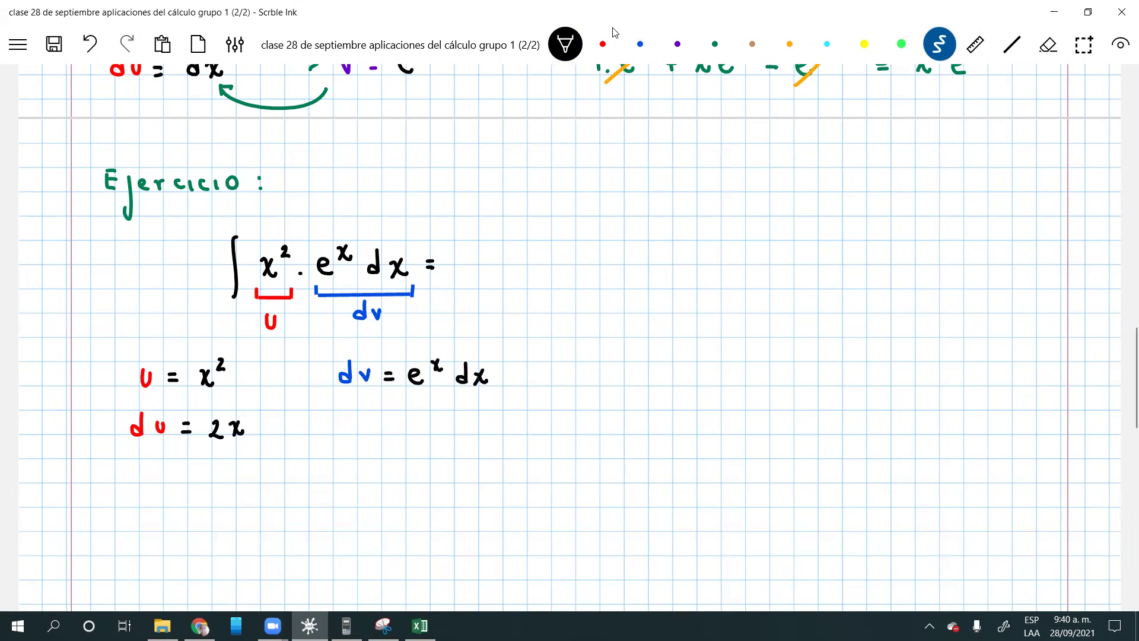
Write v = beneath the dv equation, with the v in blue and the equals sign in black.
{"action": "left_click", "coordinate": [640, 44]}
{"action": "left_click_drag", "start_coordinate": [355, 419], "coordinate": [368, 419]}
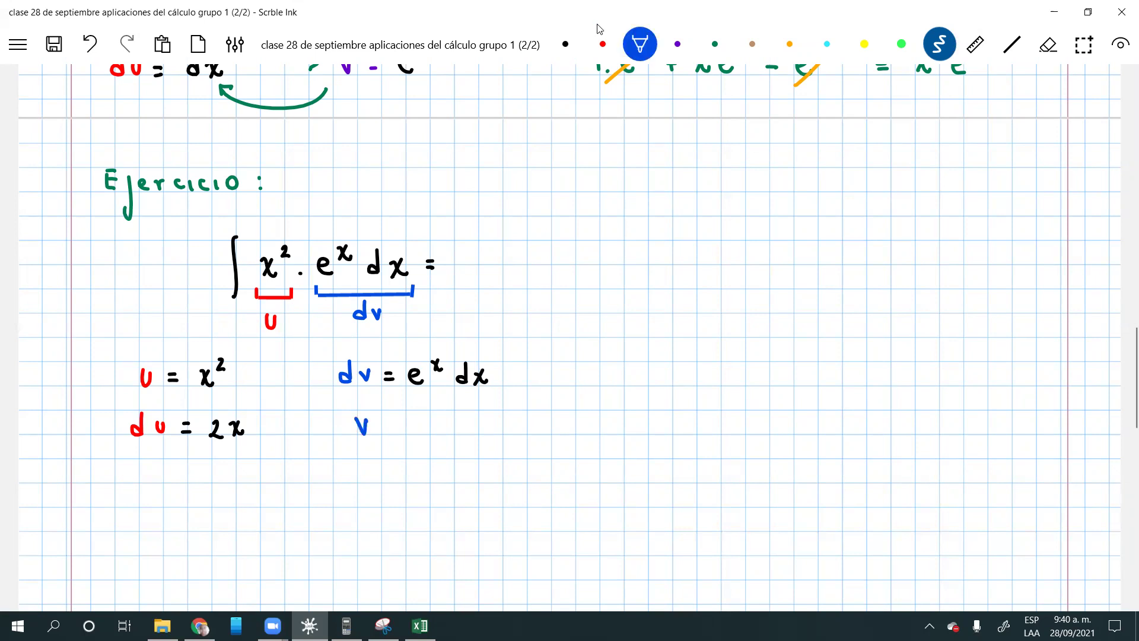
{"action": "left_click", "coordinate": [565, 44]}
{"action": "left_click_drag", "start_coordinate": [385, 422], "coordinate": [394, 423]}
{"action": "left_click_drag", "start_coordinate": [385, 429], "coordinate": [397, 429]}
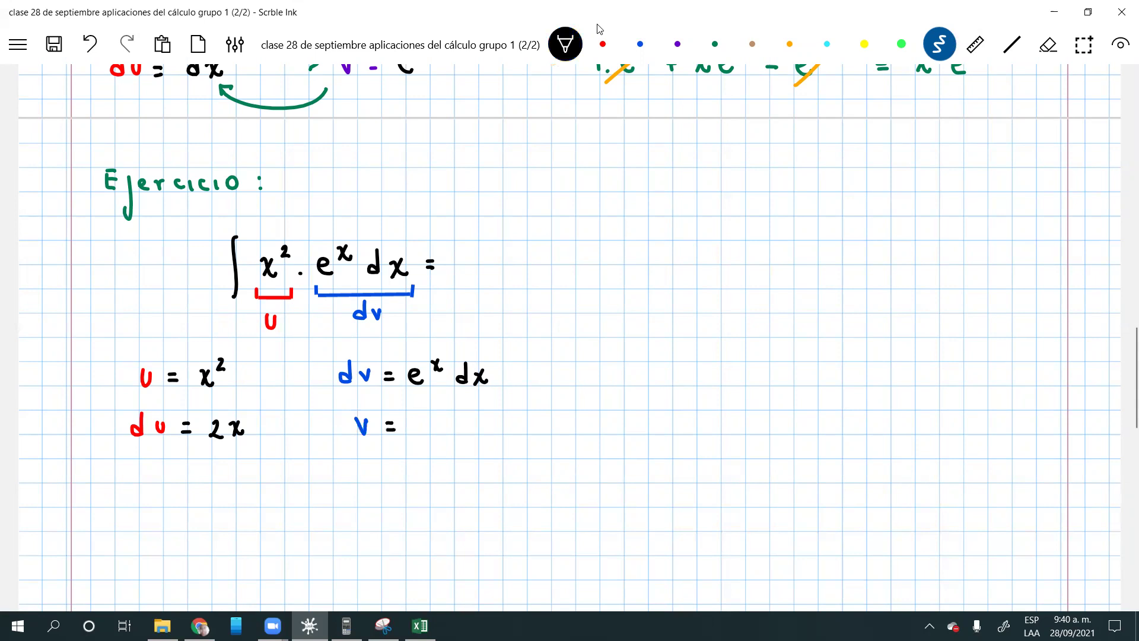